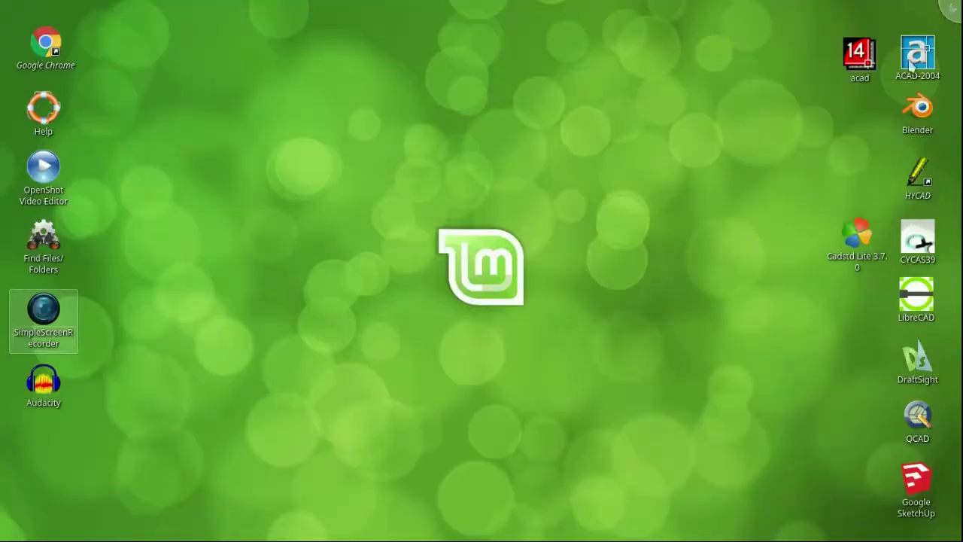
- Open AutoCAD 14 from the desktop and start a new drawing from scratch with the English default settings
left_click(865, 62)
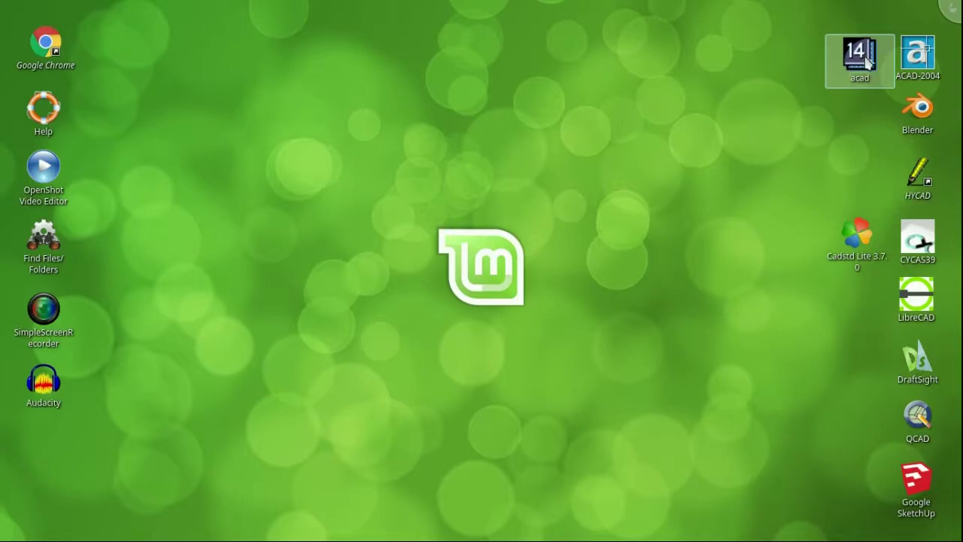
double_click(865, 62)
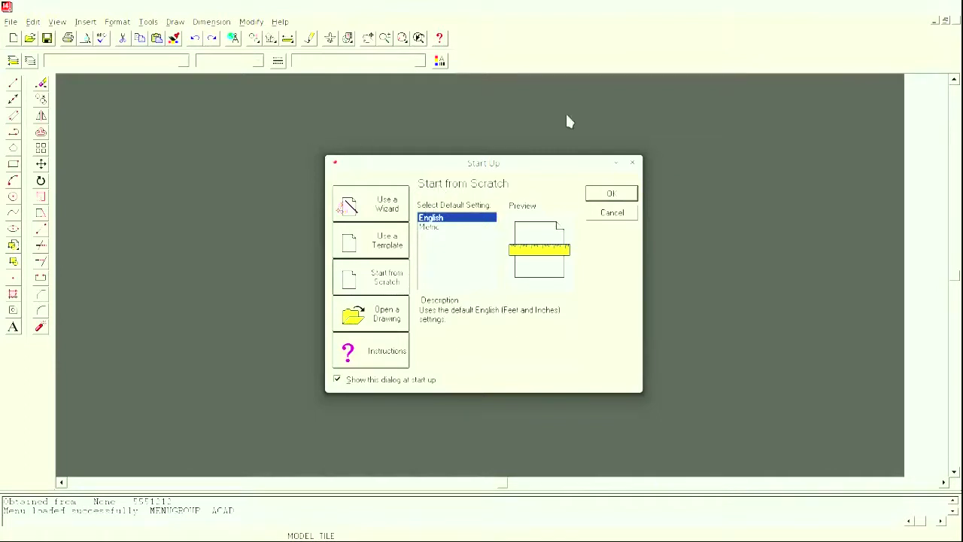
left_click(610, 195)
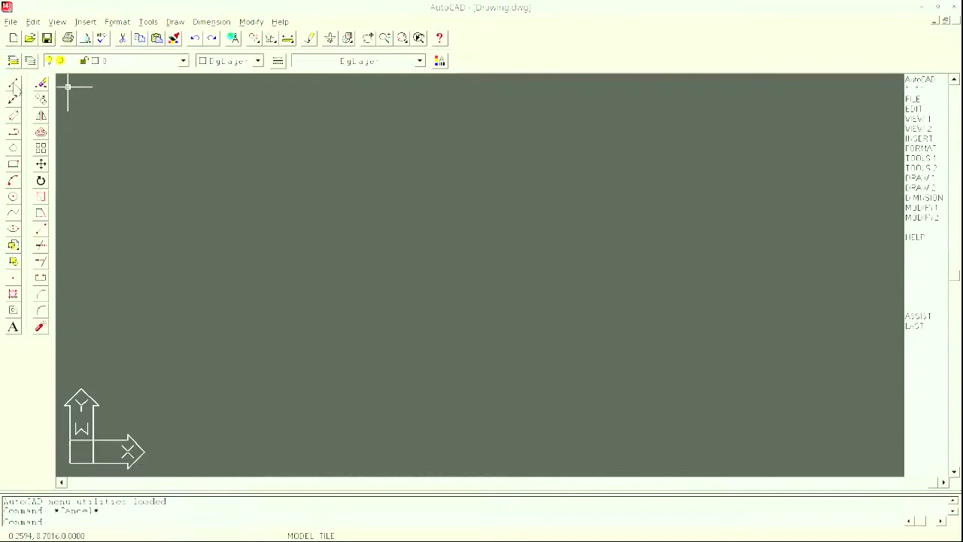
- Set the color of layer 0 to red and leave the linetype settings as they are
left_click(30, 62)
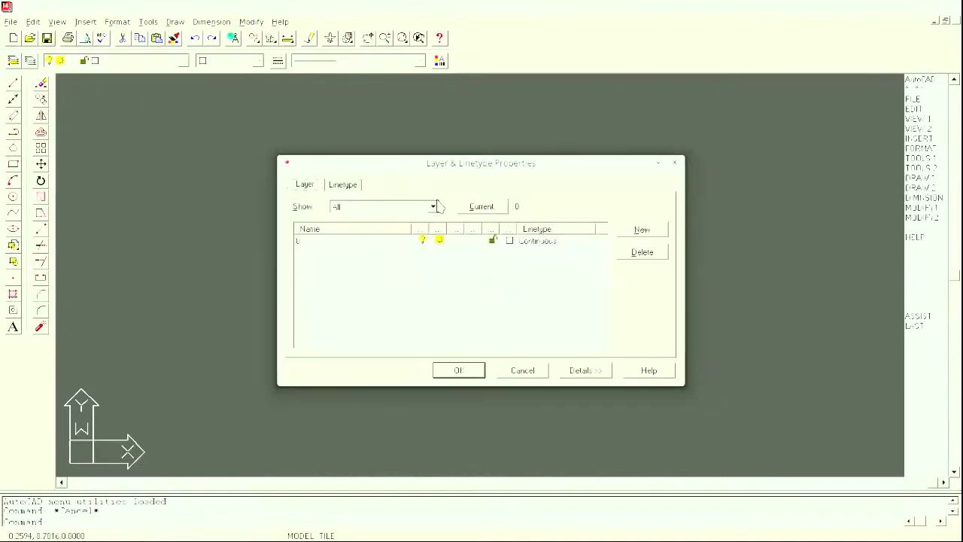
left_click(509, 242)
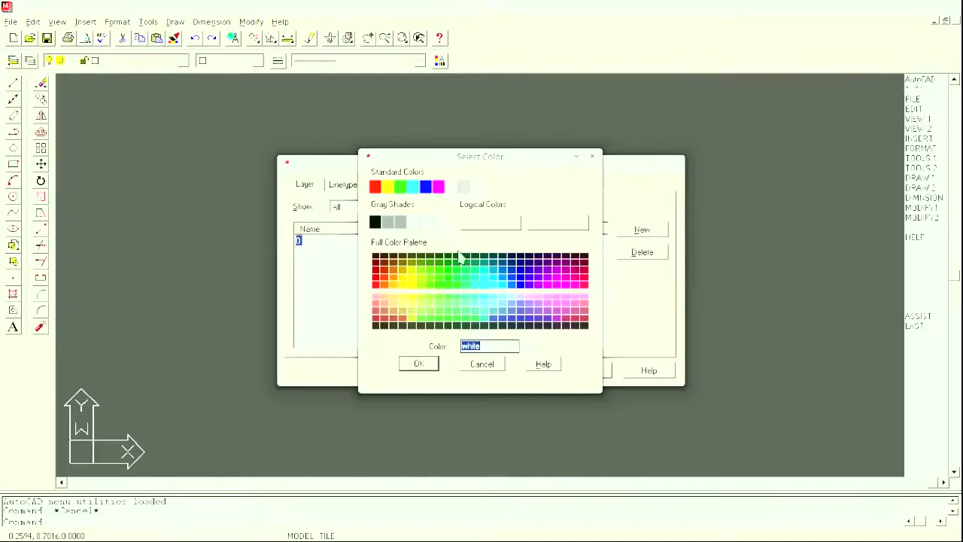
left_click(386, 187)
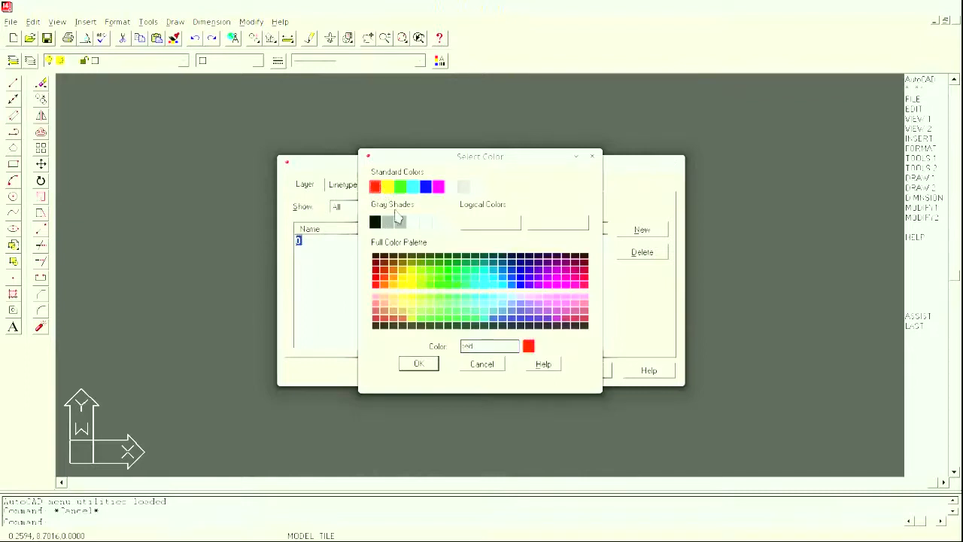
left_click(420, 364)
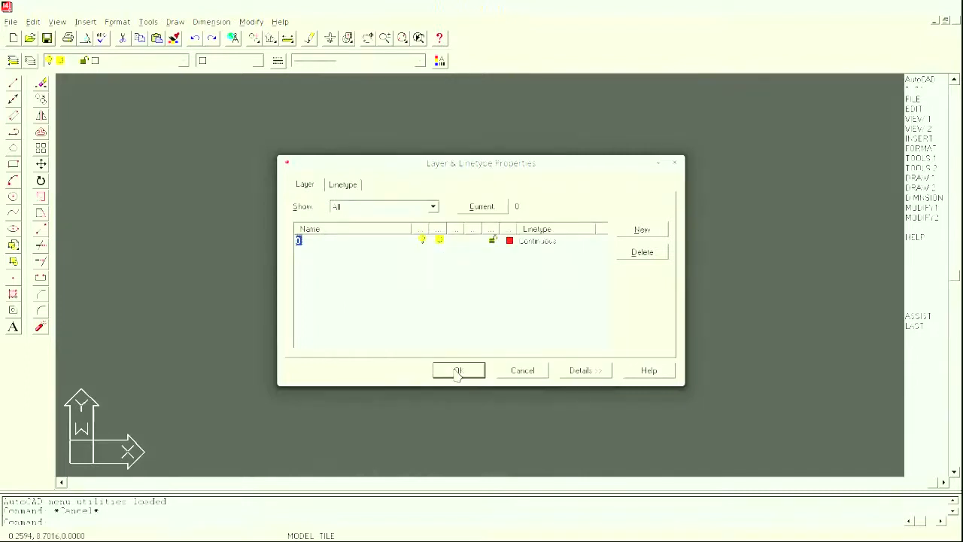
left_click(458, 371)
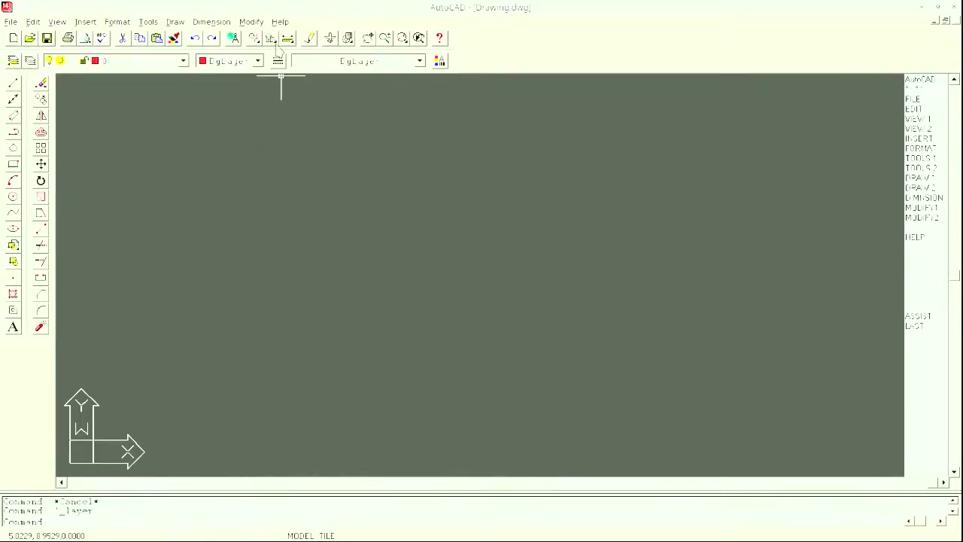
left_click(278, 61)
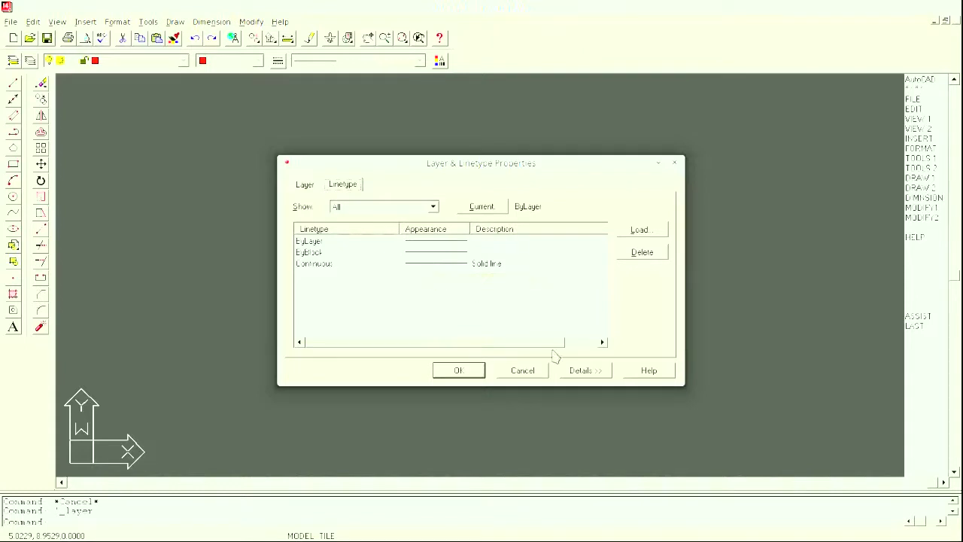
left_click(522, 370)
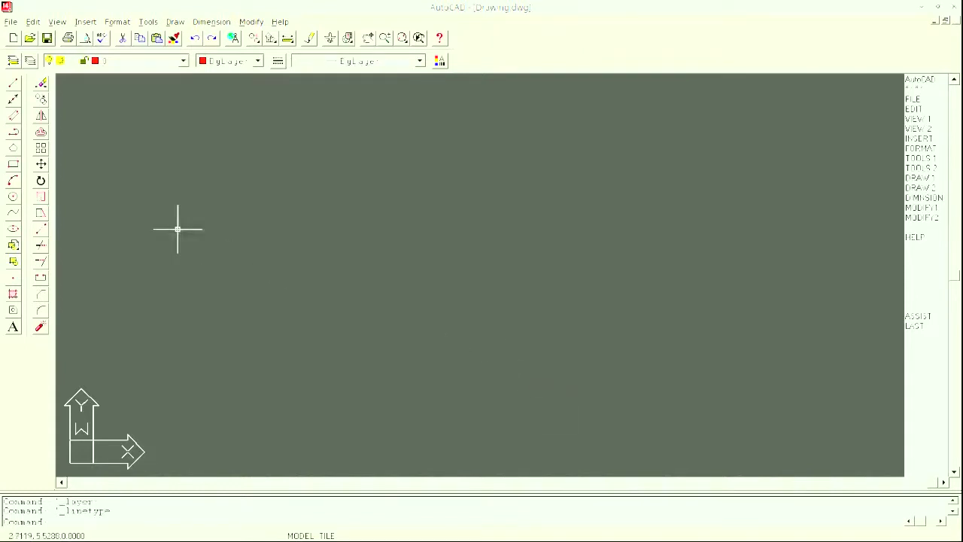
- Draw a horizontal line from .25,.25 to 10.5,.25 as the bottom edge of the frame
left_click(13, 84)
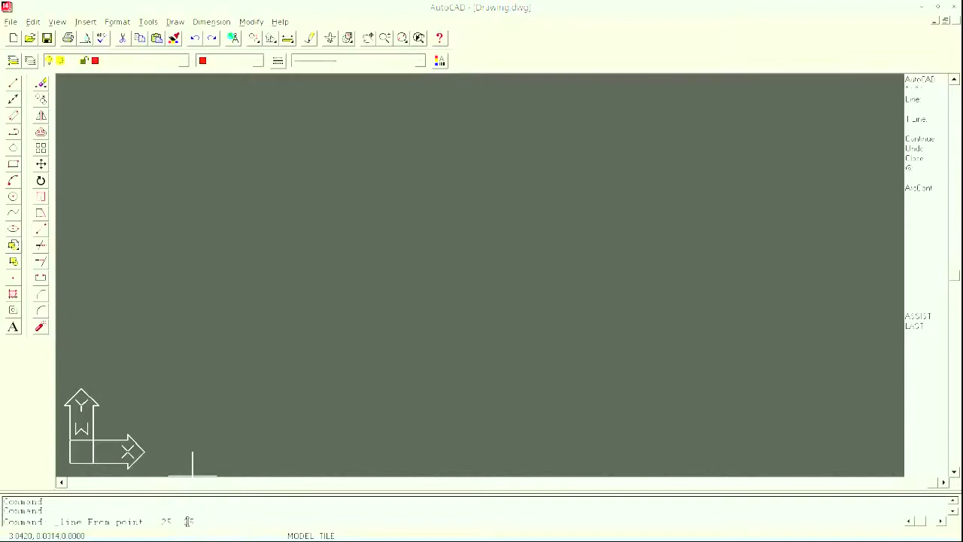
type(".25,.25")
key("Return")
type("10.5,25")
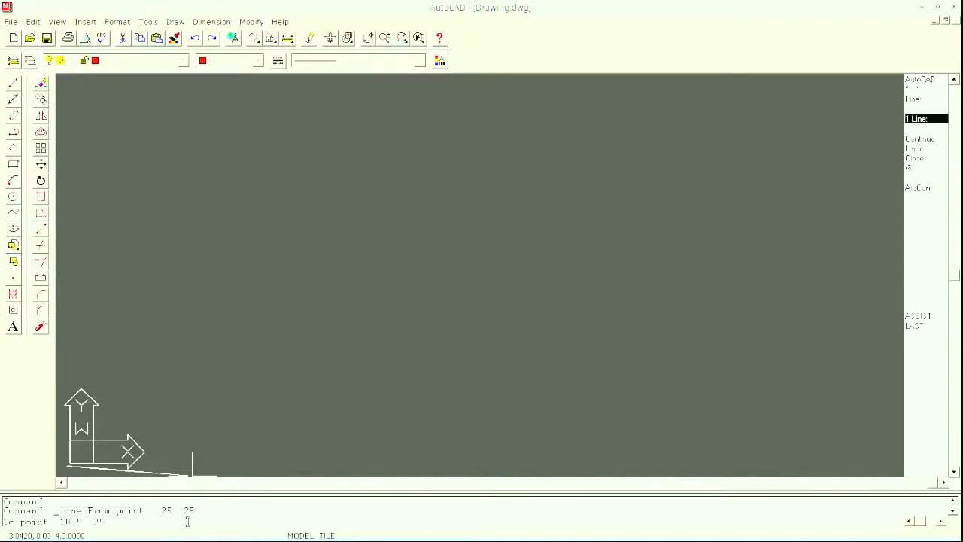
key("Return")
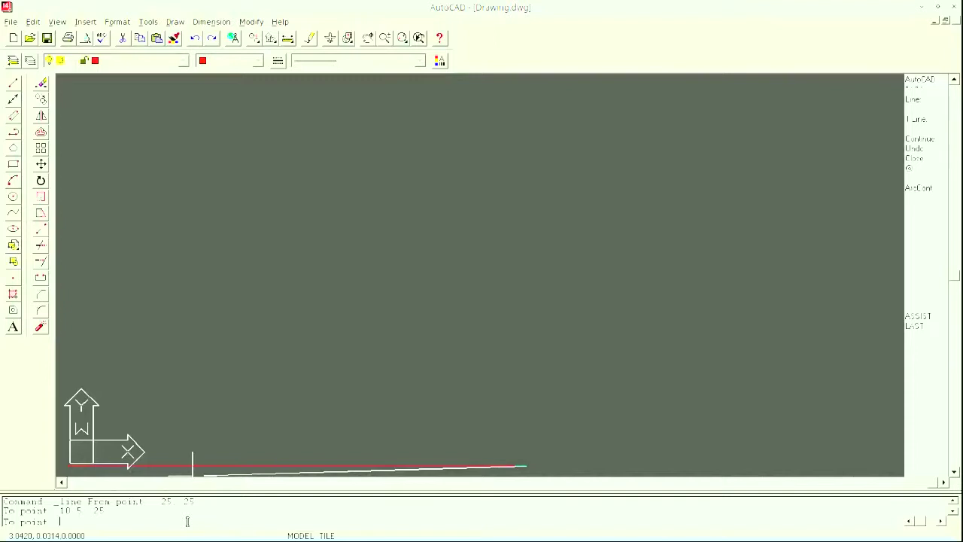
key("Return")
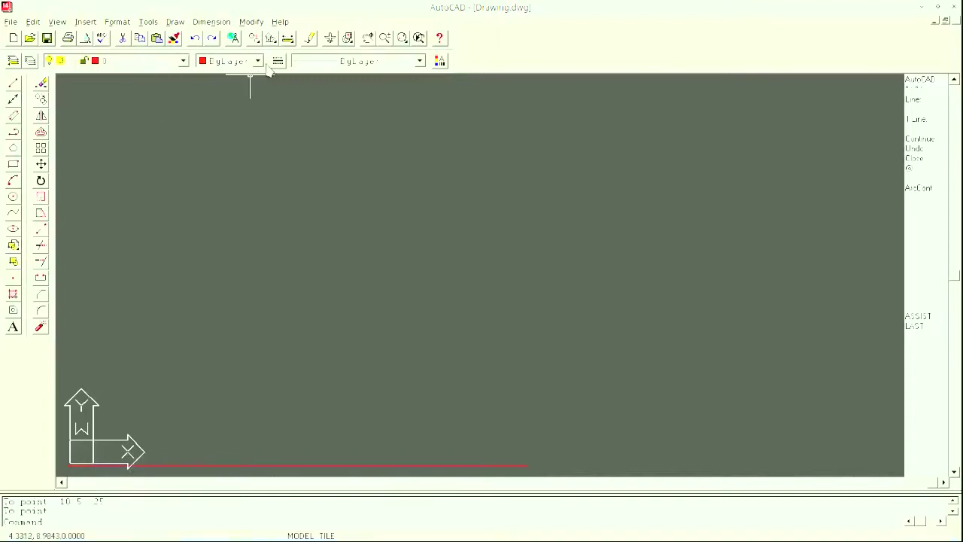
- Offset the horizontal line about 8 units upward to make the frame's top edge
left_click(368, 38)
left_click_drag(362, 443, 527, 441)
left_click(40, 131)
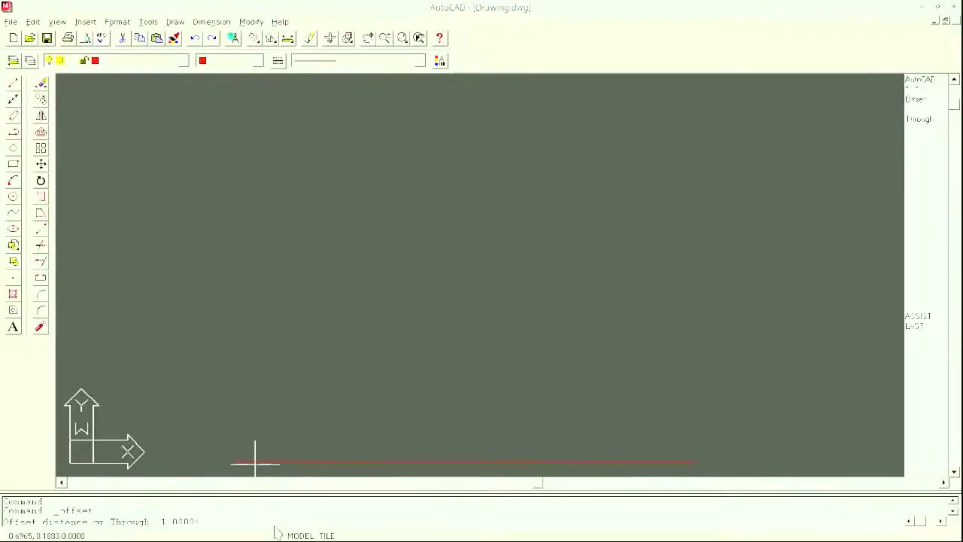
type("3")
key("Return")
left_click(516, 465)
left_click(368, 77)
- Start a line and enable running object snaps for Endpoint, Midpoint and Center
left_click(12, 83)
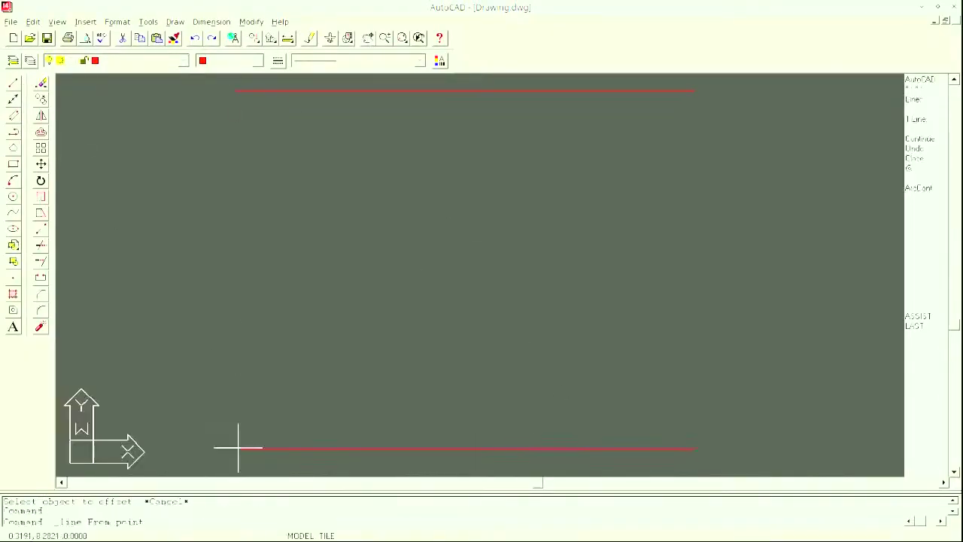
left_click(149, 21)
mouse_move(197, 25)
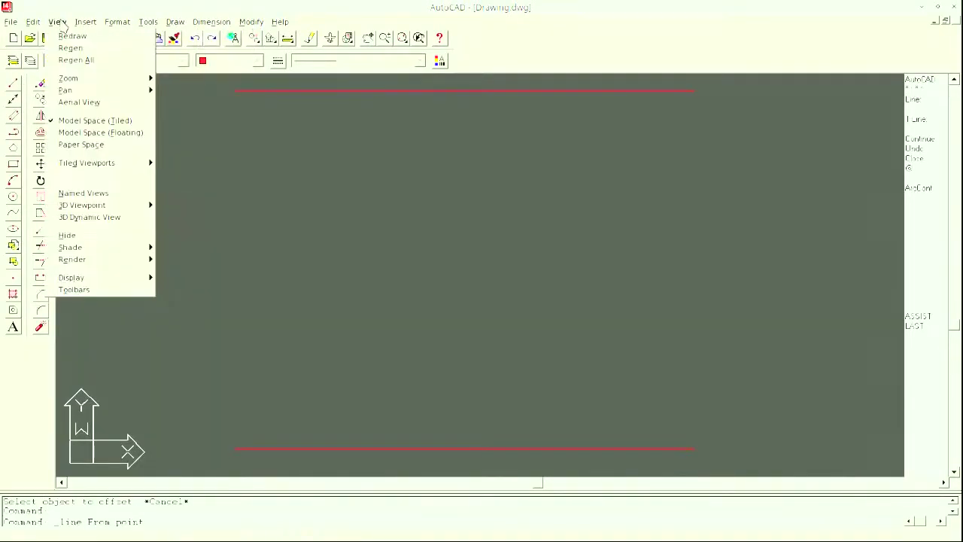
mouse_move(151, 33)
left_click(184, 139)
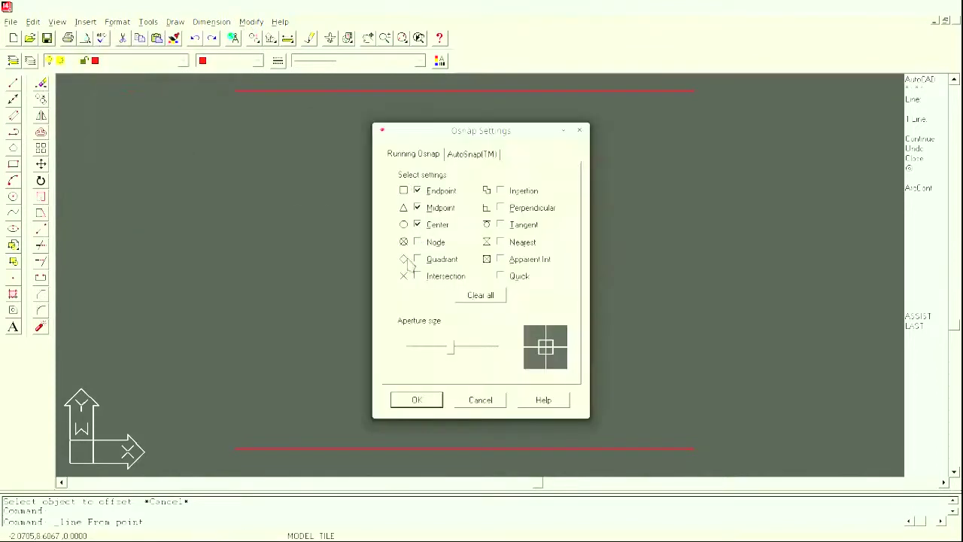
left_click(416, 399)
- Draw the frame's left and right vertical sides between the endpoints of the top and bottom edges
left_click(235, 91)
left_click(235, 448)
key("Return")
left_click(13, 83)
left_click(694, 91)
left_click(693, 448)
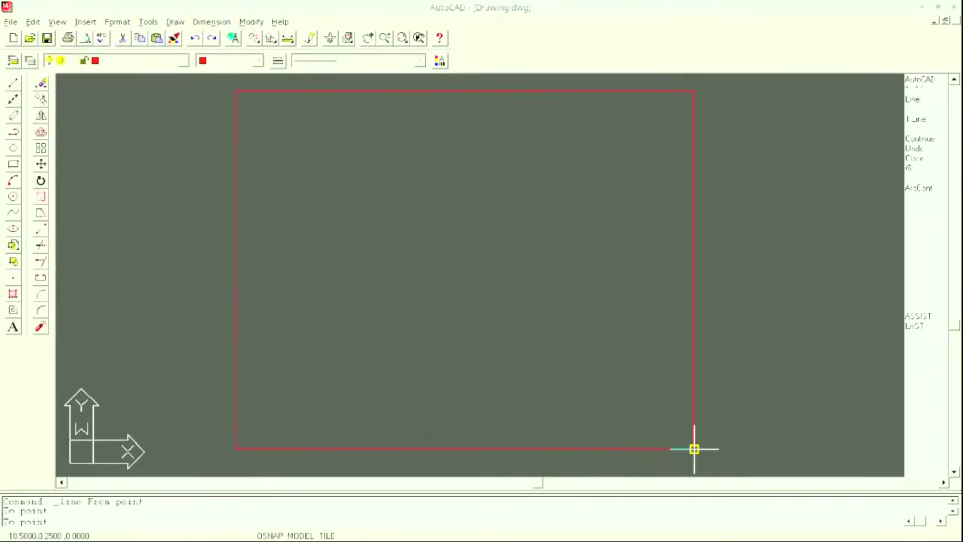
- Offset the frame's border line by .008 to thicken the outline
left_click(41, 132)
type(".008")
key("Return")
key("Return")
left_click(385, 91)
left_click(385, 123)
- Offset the frame's bottom edge upward by about 0.73 units to form a strip along the base
left_click(40, 131)
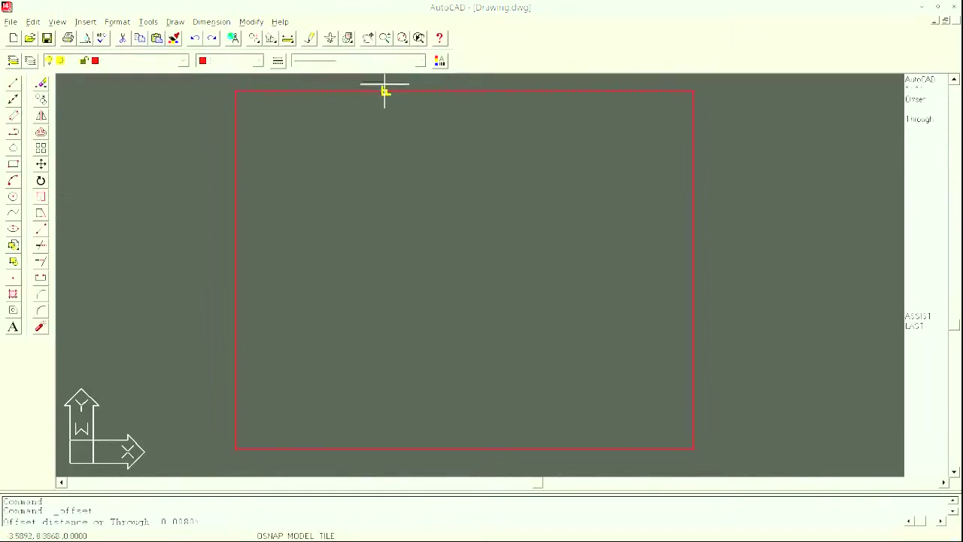
left_click(385, 91)
left_click(191, 158)
left_click(602, 448)
left_click(681, 363)
key("Return")
- Double the remaining frame and strip lines with a .008 offset
left_click(40, 132)
type(".008")
key("Return")
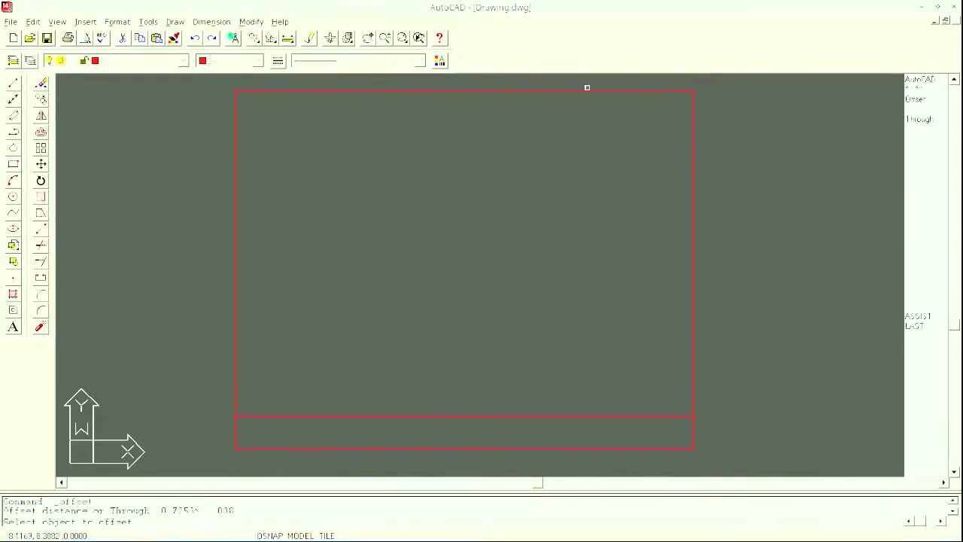
left_click(586, 91)
left_click(713, 179)
left_click(384, 37)
mouse_move(300, 330)
left_mouse_down()
mouse_move(142, 89)
mouse_move(445, 244)
left_mouse_up()
key("Escape")
left_click(13, 82)
left_click(441, 218)
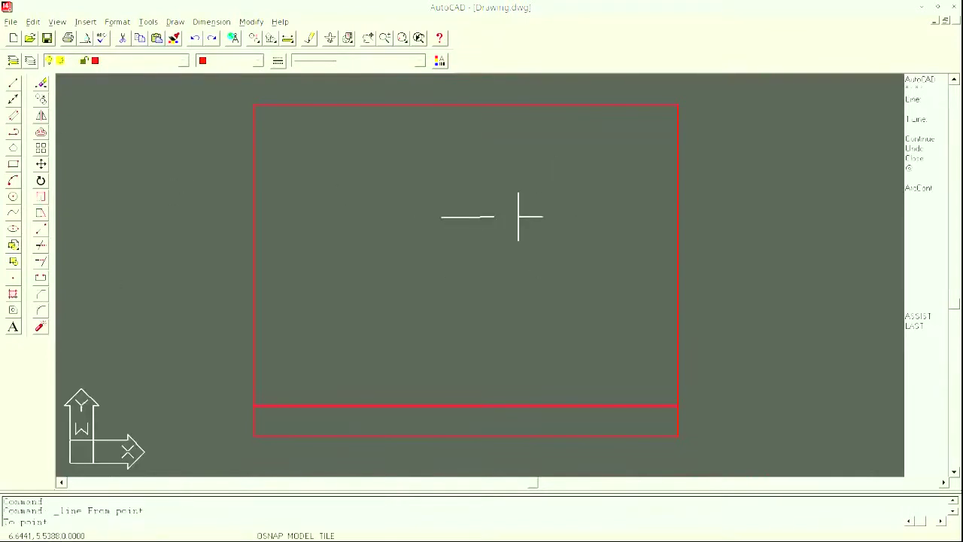
left_click(497, 218)
key("Return")
left_click(41, 83)
left_click(469, 218)
key("Return")
- Draw a horizontal line inside the frame with a leg slanting slightly inward and down from its right end
left_click(14, 83)
left_click(492, 221)
left_click(589, 220)
left_click(577, 329)
key("Return")
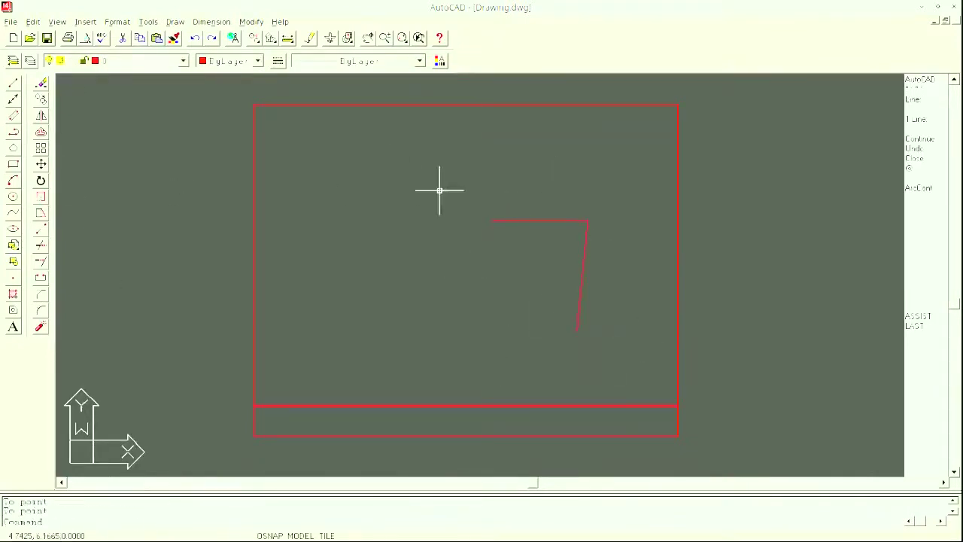
- Mirror the slanted leg to the other side about the vertical axis through the horizontal line's midpoint
left_click(250, 22)
left_click(258, 101)
left_click(583, 275)
left_click(540, 405)
key("Return")
- Fillet both upper corners of the arch with a 0.5 radius
left_click(41, 310)
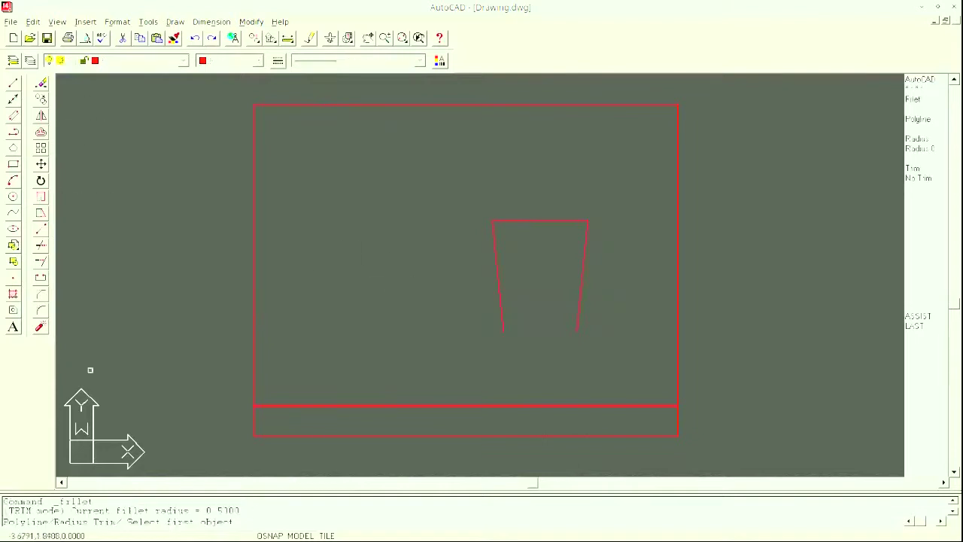
key("Return")
left_click(494, 249)
left_click(519, 221)
key("Return")
left_click(560, 220)
left_click(584, 254)
- Offset the arch's top, rounded corners and legs outward to give the shape a thin tube thickness
left_click(40, 132)
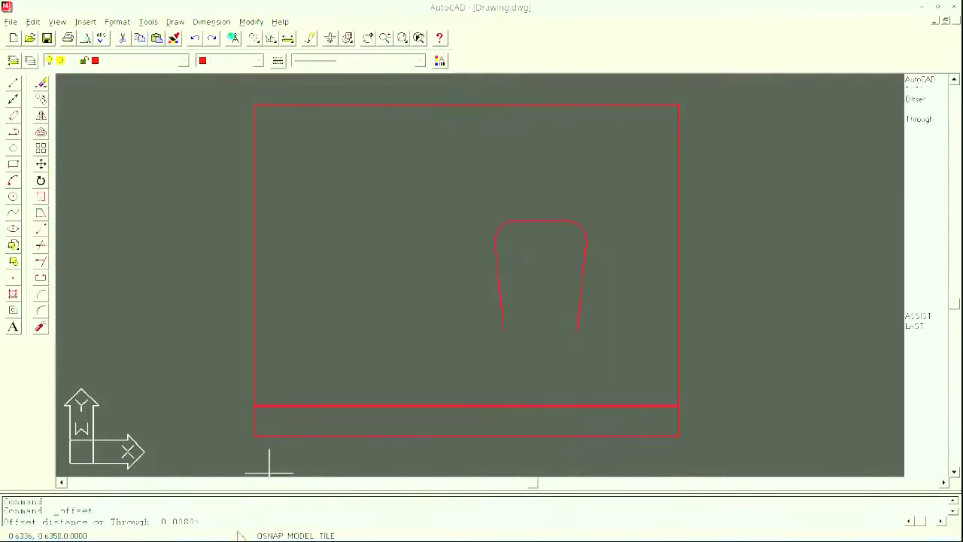
left_click(581, 268)
left_click(602, 269)
- Close the open bottom ends of both arch legs with short lines between the inner and outer outlines
left_click(384, 37)
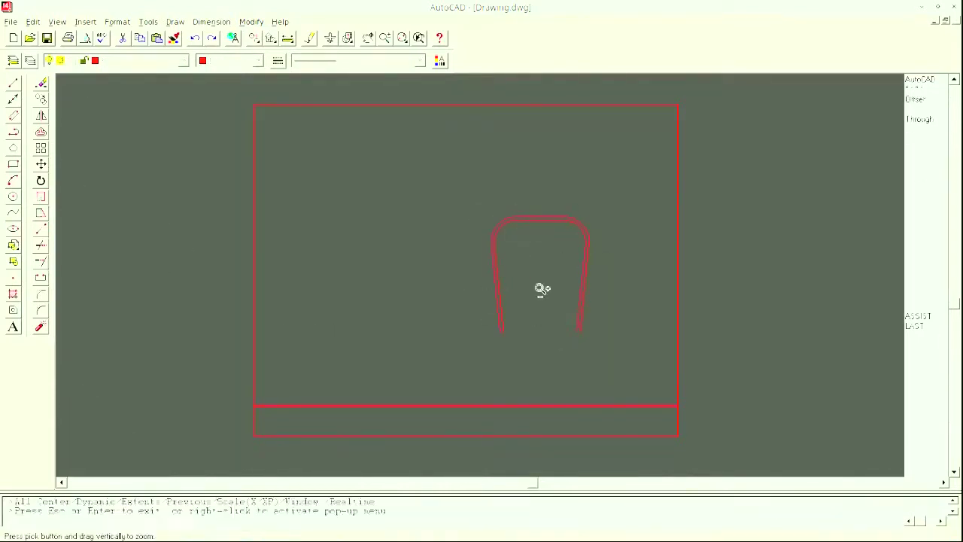
left_click_drag(539, 288, 659, 205)
left_click(367, 37)
left_click_drag(526, 203, 489, 247)
left_click(13, 83)
left_click(396, 396)
- Draw a circle at the midpoint of each leg's end line, with its radius reaching the leg's edge
left_click(13, 197)
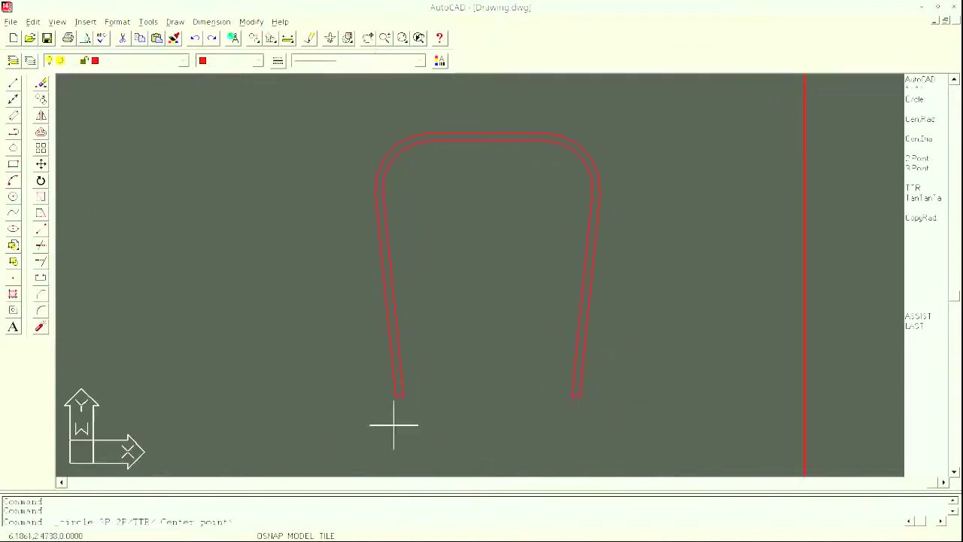
left_click(384, 37)
left_click_drag(401, 385, 401, 176)
left_click(367, 37)
left_click_drag(392, 361, 356, 135)
left_click(13, 196)
left_click(278, 278)
left_click(286, 277)
left_click(12, 196)
left_click(644, 277)
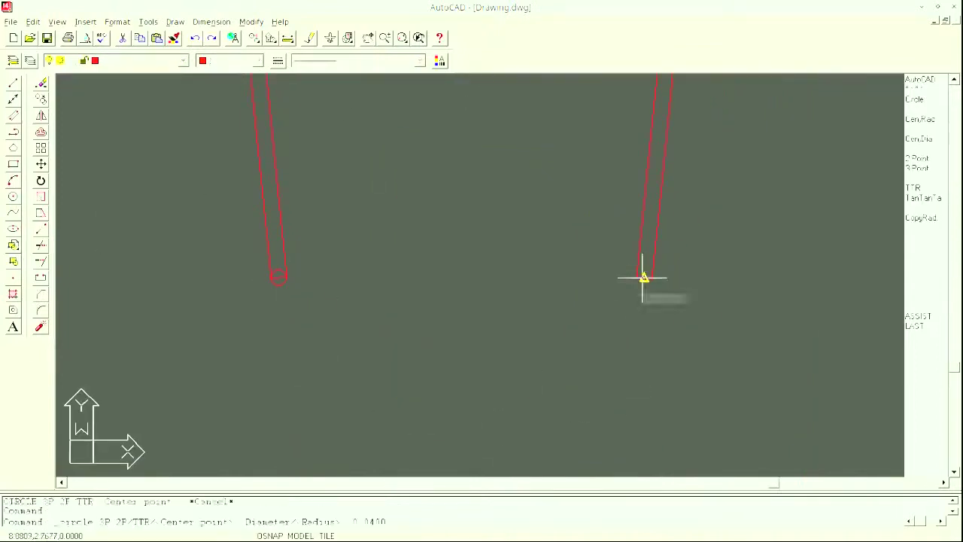
left_click(652, 278)
- Erase the short lines closing the two leg ends
left_click(40, 83)
left_click(278, 278)
key("Return")
left_click(41, 83)
- Trim away the upper half of both circles between the leg lines to leave rounded leg ends
left_click(41, 245)
left_click(654, 243)
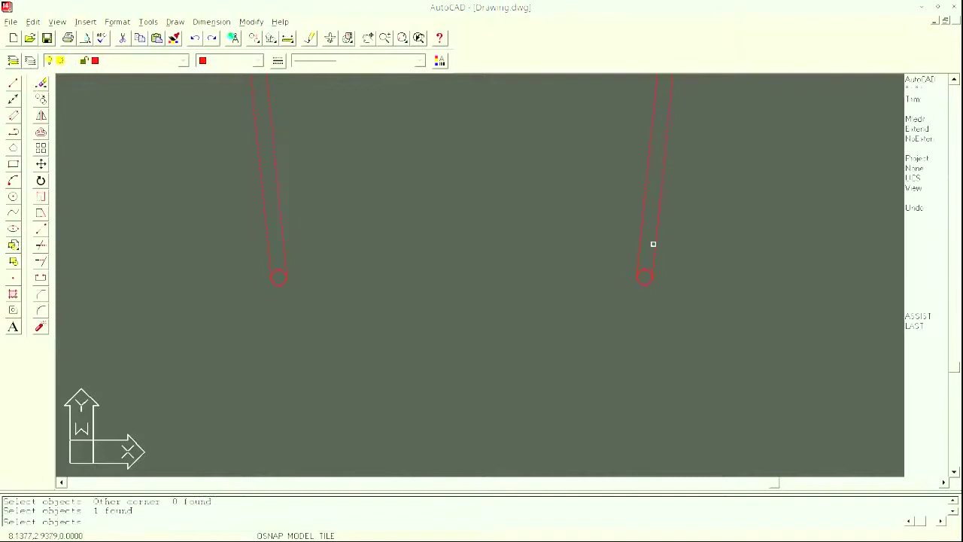
key("Return")
left_click(644, 270)
left_click(279, 270)
- Move the complete arch a short distance to the left inside the frame
left_click(13, 82)
left_click(385, 38)
mouse_move(361, 81)
left_mouse_down()
mouse_move(225, 146)
mouse_move(615, 473)
left_mouse_up()
left_click(251, 22)
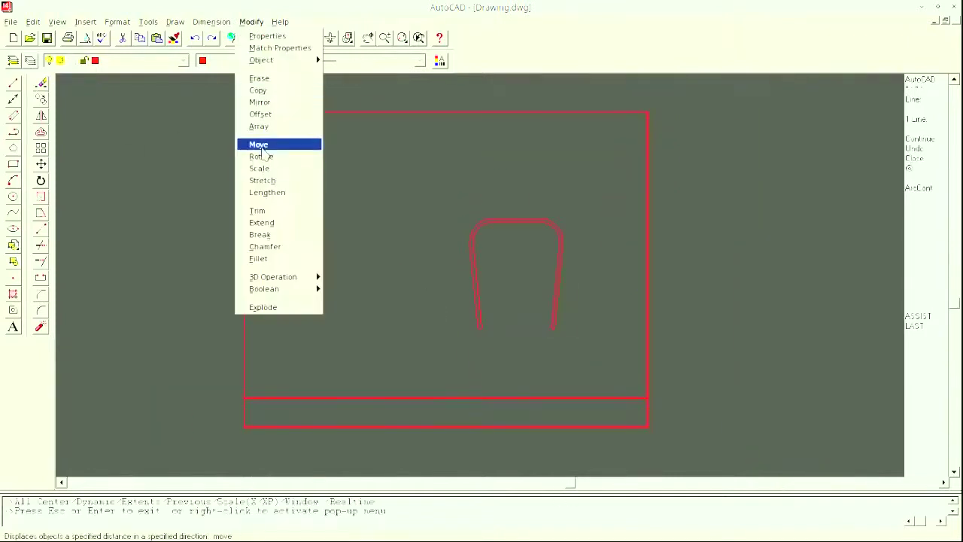
left_click(260, 144)
left_click(522, 273)
left_click_drag(594, 344, 572, 346)
left_click(415, 180)
key("Return")
left_click(529, 218)
left_click(505, 215)
- Copy the arch to the lower left area of the frame
left_click(251, 22)
left_click(260, 95)
key("Return")
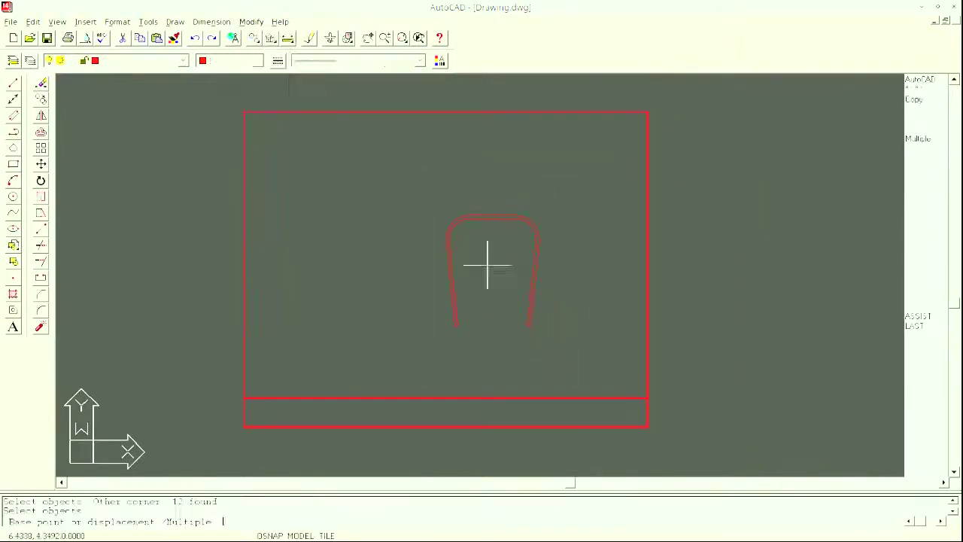
left_click(487, 265)
left_click(306, 315)
- Scale the copied arch down to about half its size
left_click(255, 22)
left_click(260, 173)
left_click(310, 297)
left_click(311, 317)
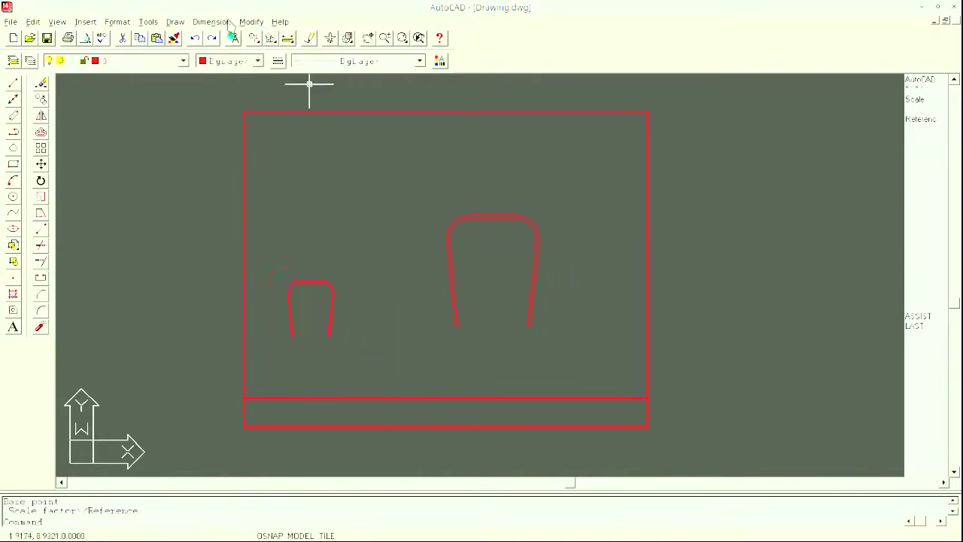
- Copy the half-size arch to a spot above and to the right of it
left_click(251, 22)
left_click(260, 95)
left_click_drag(278, 270, 348, 354)
key("Return")
left_click(317, 303)
left_click(354, 241)
- Scale the newest arch copy down so it is smaller than the half-size arch
left_click(399, 273)
key("Return")
left_click(349, 234)
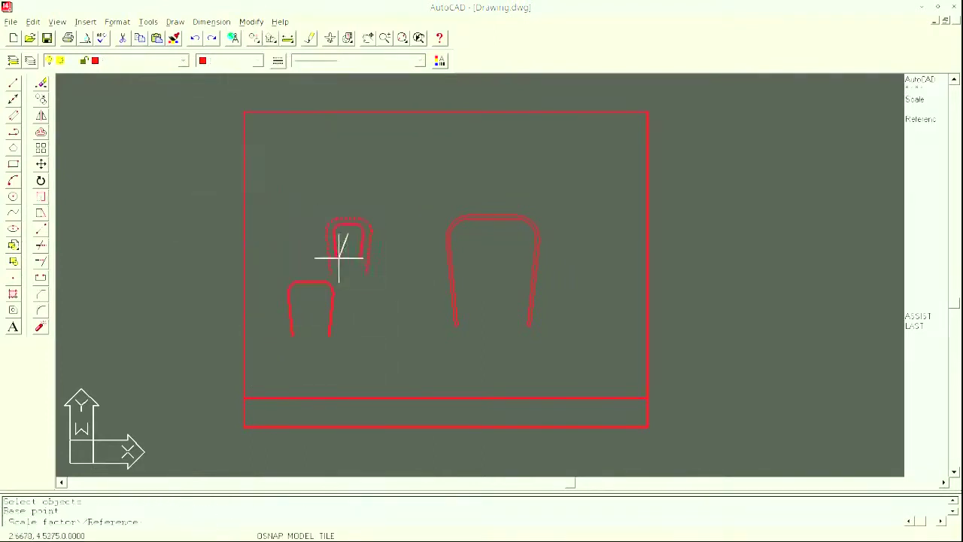
left_click(338, 258)
- Move the smallest arch down and left so it overlaps the upper right part of the half-size arch
left_click(252, 22)
left_click(260, 145)
left_click_drag(320, 210, 384, 271)
left_click(355, 235)
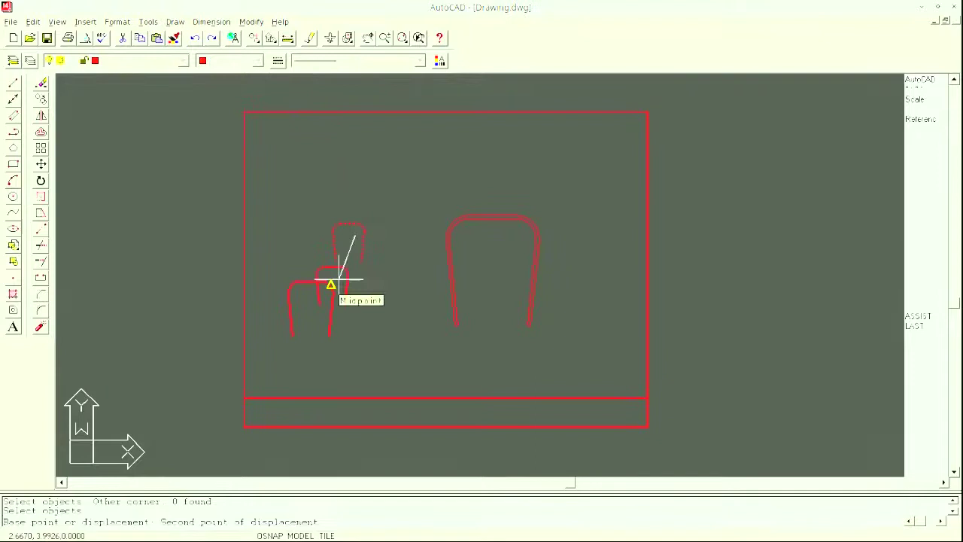
left_click(337, 280)
- Try to join the upper-left corners of the two small overlapping arches with a straight line, and erase it
left_click(384, 38)
left_click_drag(289, 444, 287, 173)
left_click(369, 38)
left_click_drag(154, 347, 616, 272)
key("Escape")
left_click(12, 82)
left_click(321, 224)
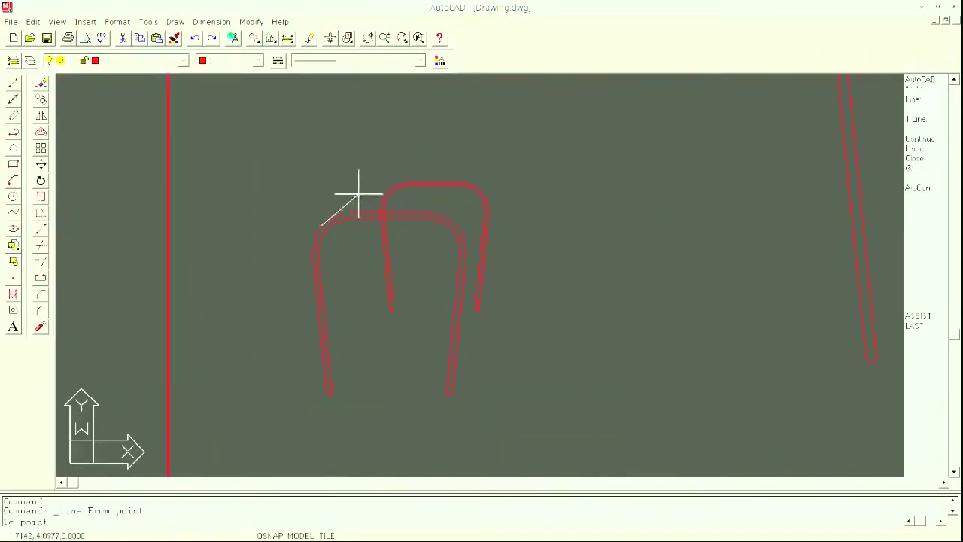
left_click(393, 187)
left_click(41, 82)
left_click(357, 206)
- Draw a line joining the lower ends of the left legs of the two small overlapping arches
left_click(13, 82)
left_click(331, 393)
left_click(393, 309)
- Try to join the right legs' lower ends with a line from the front leg's inner corner, and erase it
left_click(13, 82)
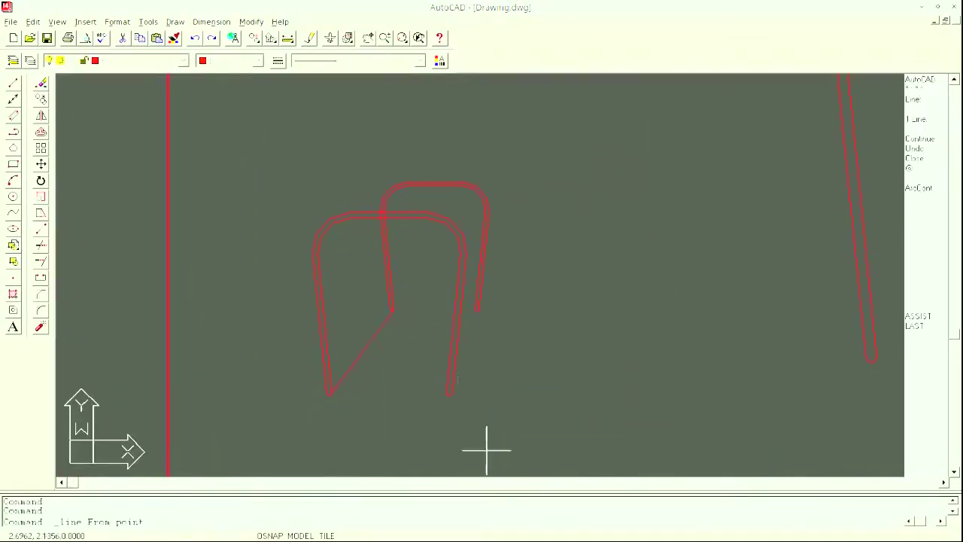
left_click(449, 394)
left_click(477, 309)
left_click(41, 82)
left_click(462, 352)
key("Return")
- Draw a line from the outer lower corner of the front right leg to the back right leg's lower end
left_click(13, 82)
left_click(457, 391)
left_click(479, 310)
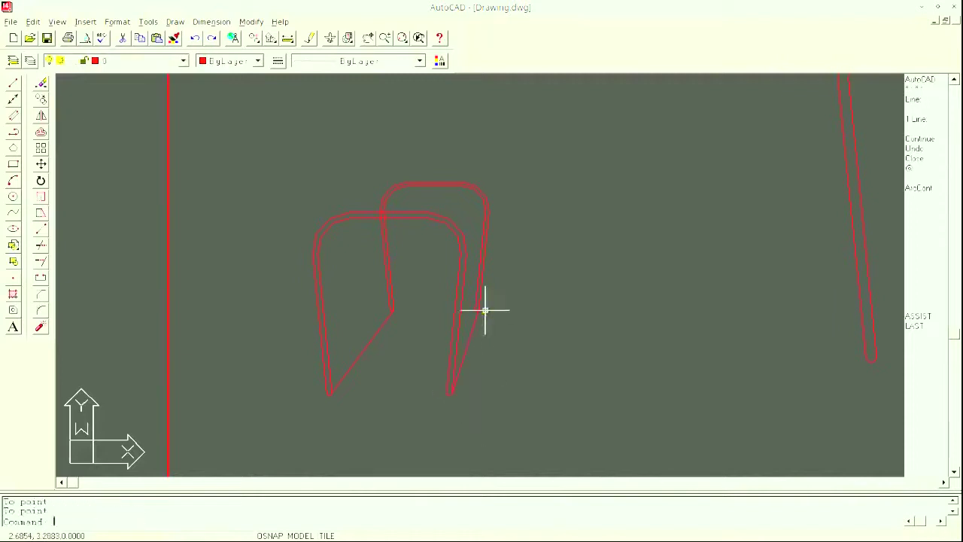
key("Return")
- Join the upper-left outer curves of the back and front arches with a line, and erase the misplaced first line
key("Return")
left_click(312, 249)
left_click(379, 202)
key("Return")
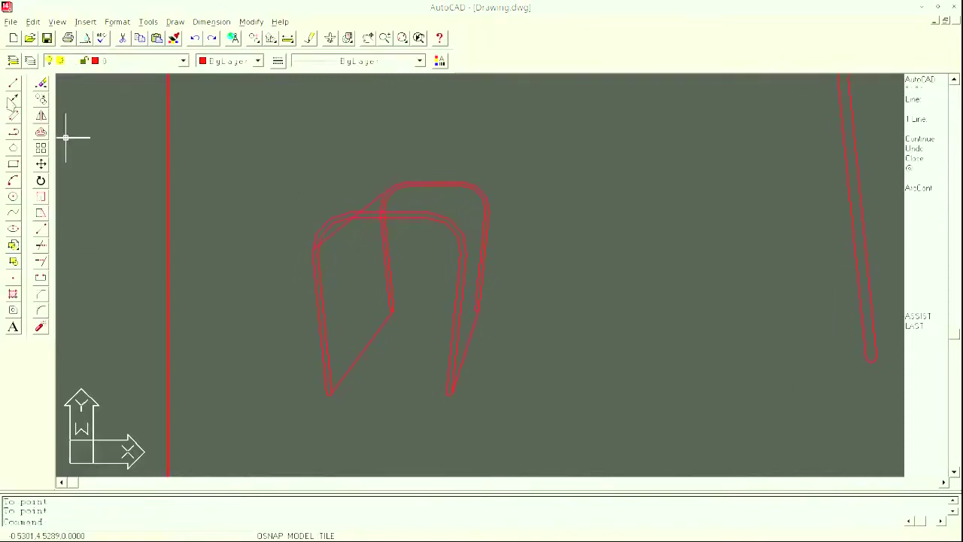
left_click(12, 82)
left_click(391, 188)
left_click(333, 217)
left_click(40, 82)
left_click(338, 231)
key("Return")
- Draw lines from the back arch's rounded upper-right corner to the matching points on the front arch's corner
left_click(13, 82)
left_click(461, 183)
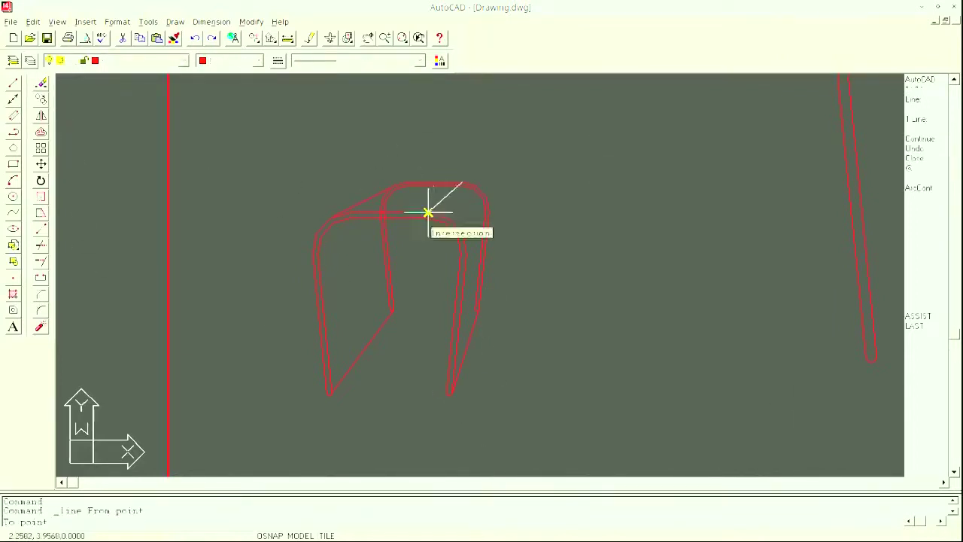
left_click(428, 212)
key("Return")
left_click(13, 82)
left_click(480, 194)
left_click(456, 225)
key("Return")
- Shorten the two upper-right corner lines to their midpoints by trimming them against a temporary line, and erase the leftovers
left_click(13, 82)
left_click(468, 209)
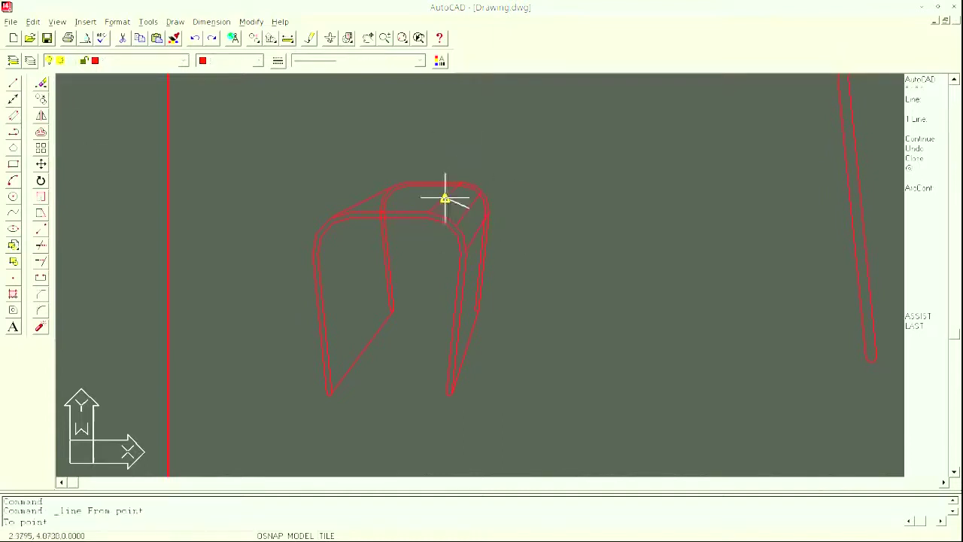
left_click(445, 198)
key("Return")
left_click(41, 244)
left_click(458, 203)
key("Return")
left_click(474, 201)
left_click(448, 197)
key("Return")
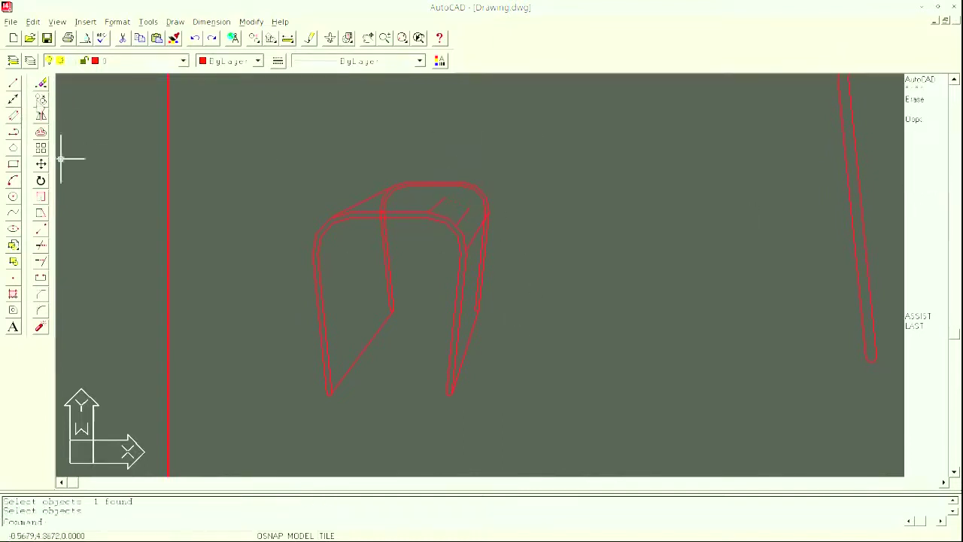
left_click(40, 261)
left_click(480, 194)
key("Return")
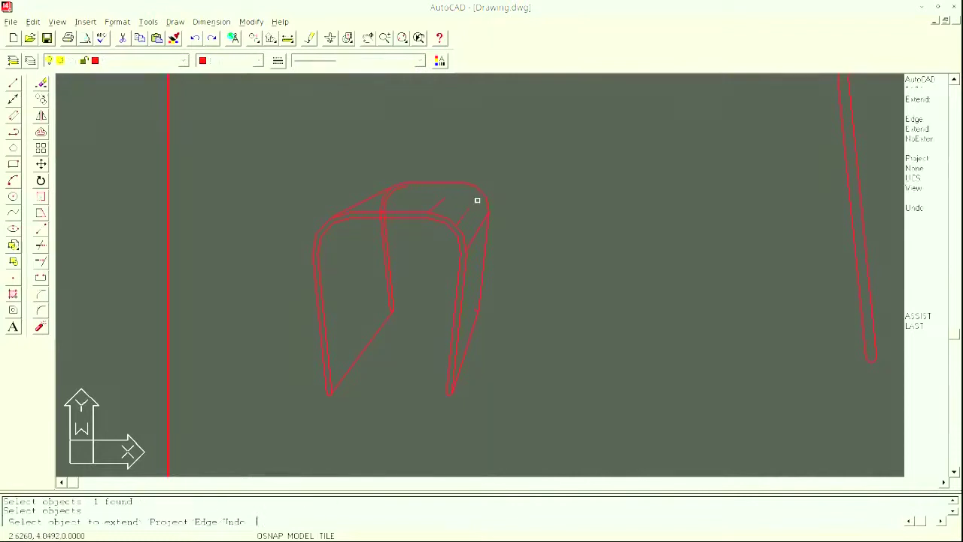
left_click(12, 82)
left_click(456, 225)
left_click(13, 82)
- Erase the back arch's left corner arc and inner left leg edge, and trim what remains above the front arch
left_click(41, 83)
left_click(388, 197)
key("Return")
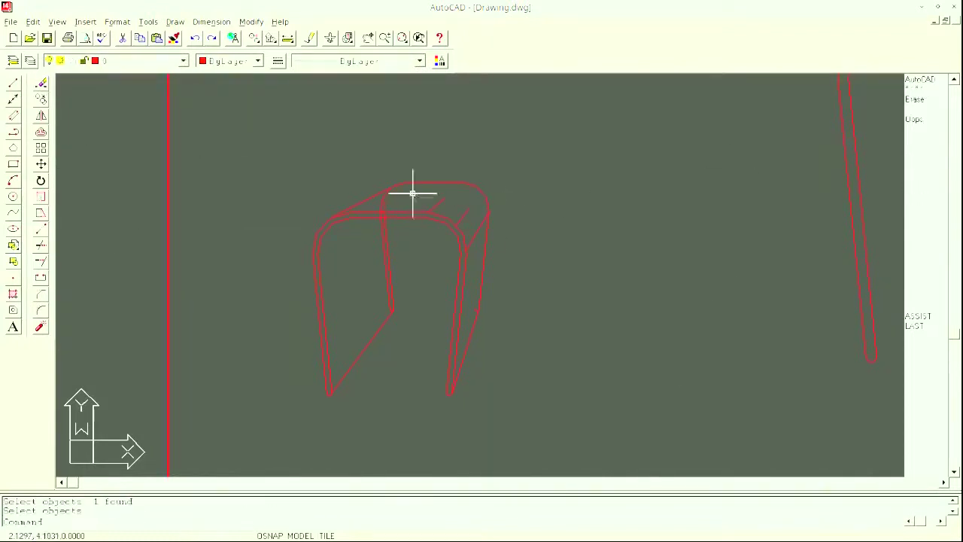
left_click(386, 270)
key("Return")
left_click(41, 244)
key("Return")
left_click(387, 198)
key("Return")
- Trim the stray line ends around the back arch's left leg using the lower-left connecting line as cutting edge
key("Return")
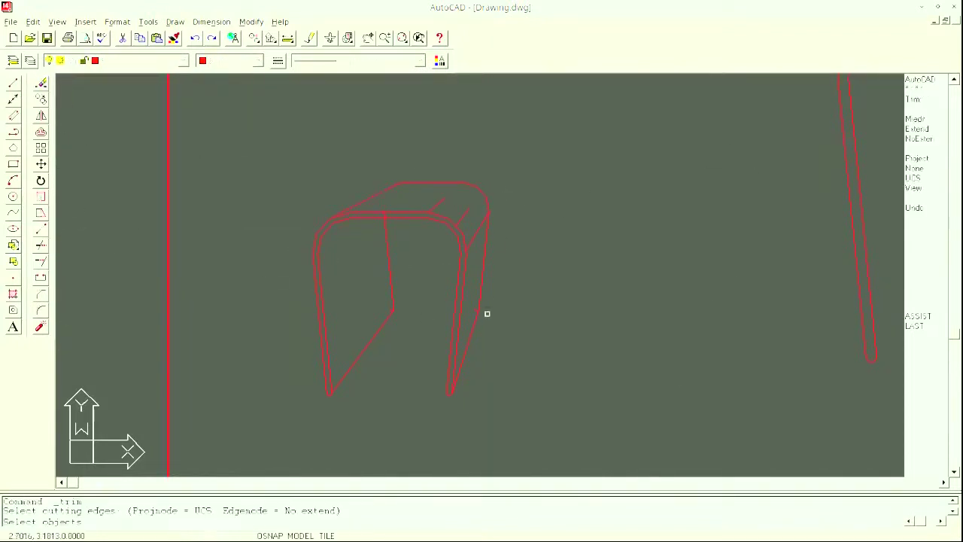
left_click(372, 328)
left_click(374, 331)
left_click(378, 328)
key("Return")
left_click(384, 311)
left_click(350, 311)
- Trim the back left leg's line where it crosses the front arch's top tube, using the tube's inner edge
left_click(41, 245)
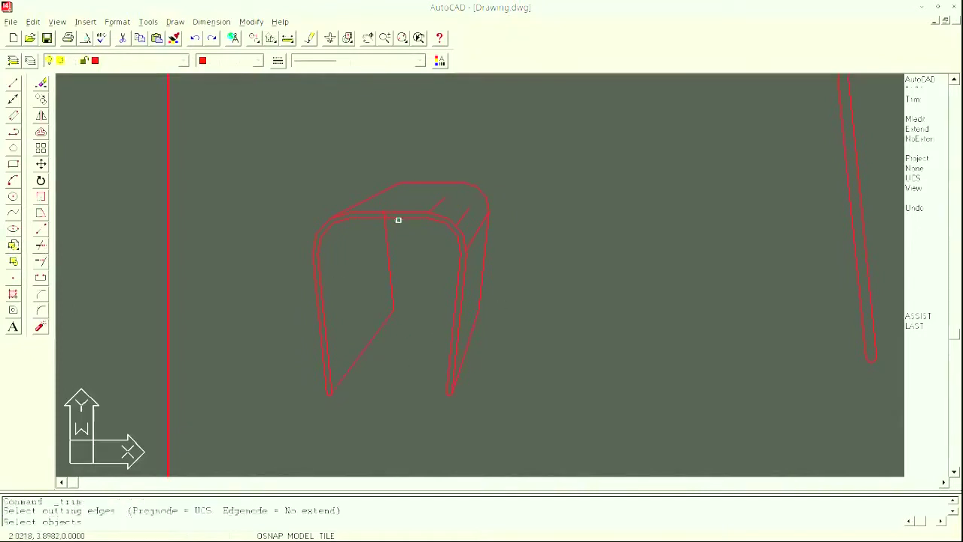
left_click(398, 219)
key("Return")
left_click(386, 216)
left_click(40, 83)
- Make Layer1 the current layer
left_click(384, 37)
mouse_move(527, 165)
left_mouse_down()
mouse_move(588, 316)
mouse_move(458, 271)
mouse_move(292, 133)
left_mouse_up()
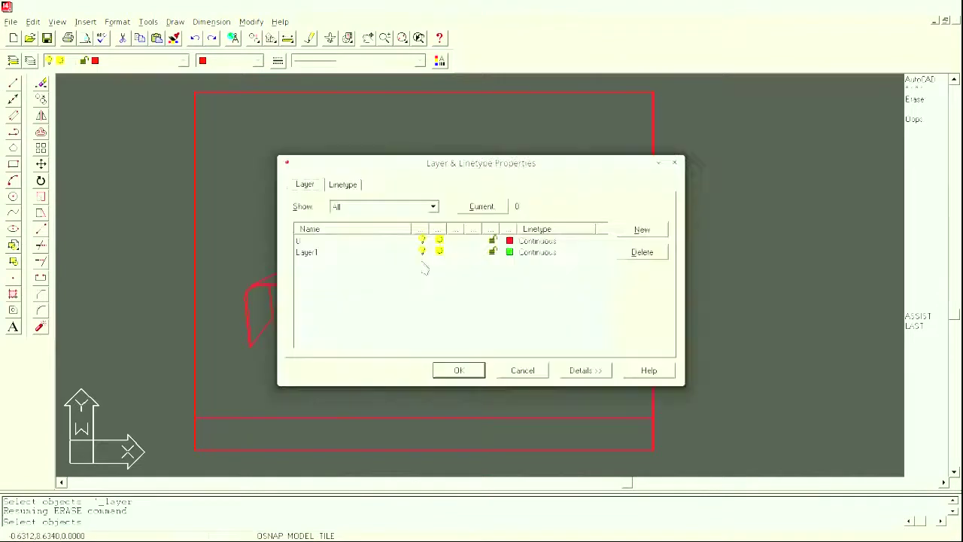
left_click(328, 252)
key("Return")
- Add linear dimensions for the large arch's gap between its leg ends and its overall width at the upper corners
left_click(211, 21)
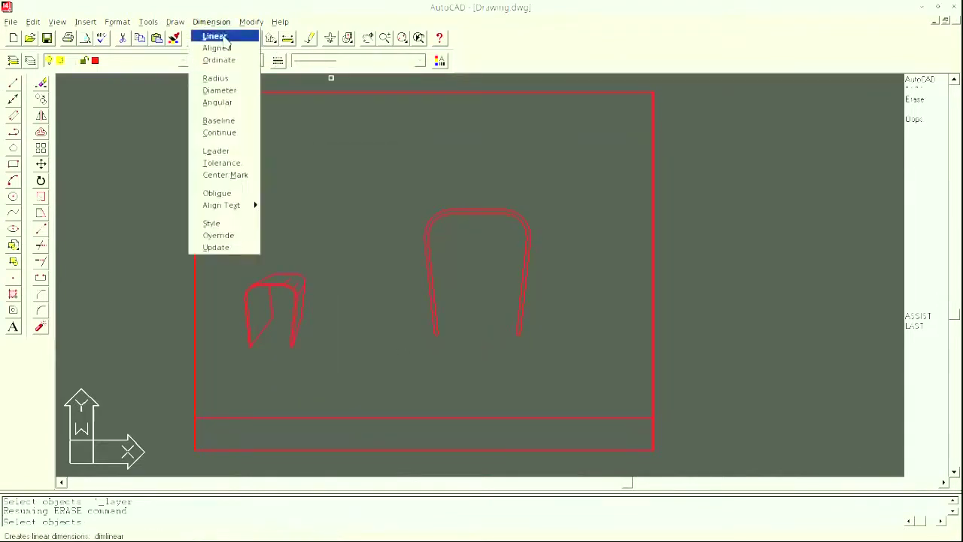
left_click(215, 35)
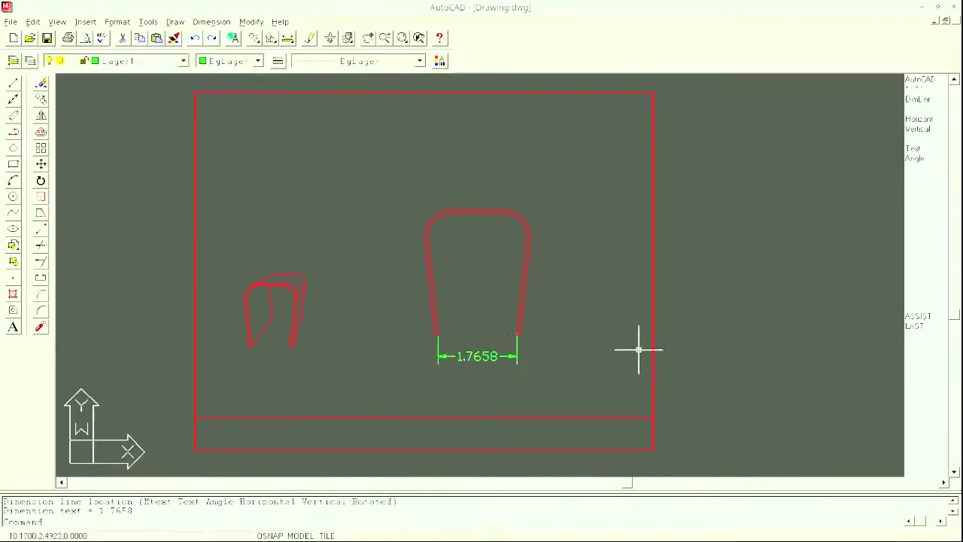
key("Return")
left_click(425, 235)
left_click(531, 235)
left_click(537, 174)
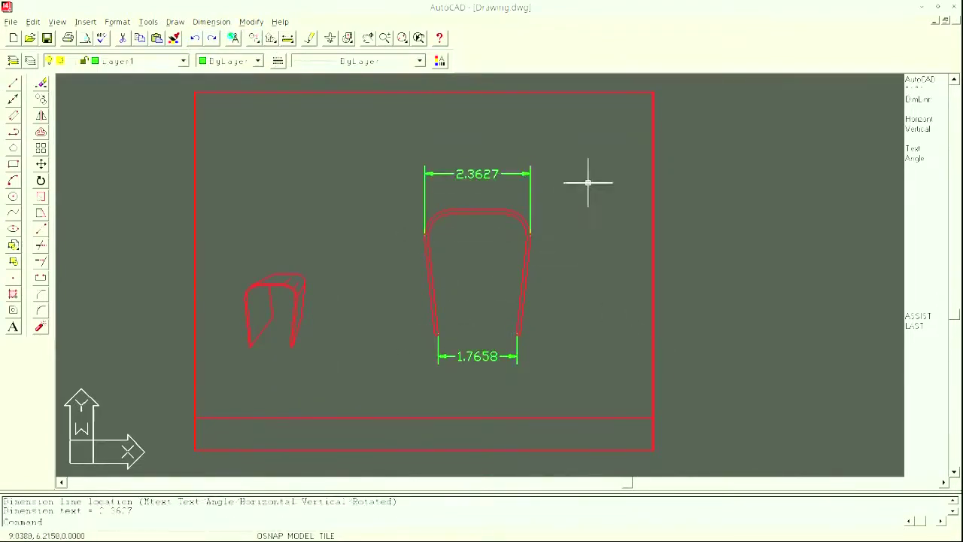
- Add linear dimensions for the large arch's overall height and the tube thickness of its left leg
key("Return")
left_click(504, 209)
left_click(519, 335)
left_click(565, 303)
key("Return")
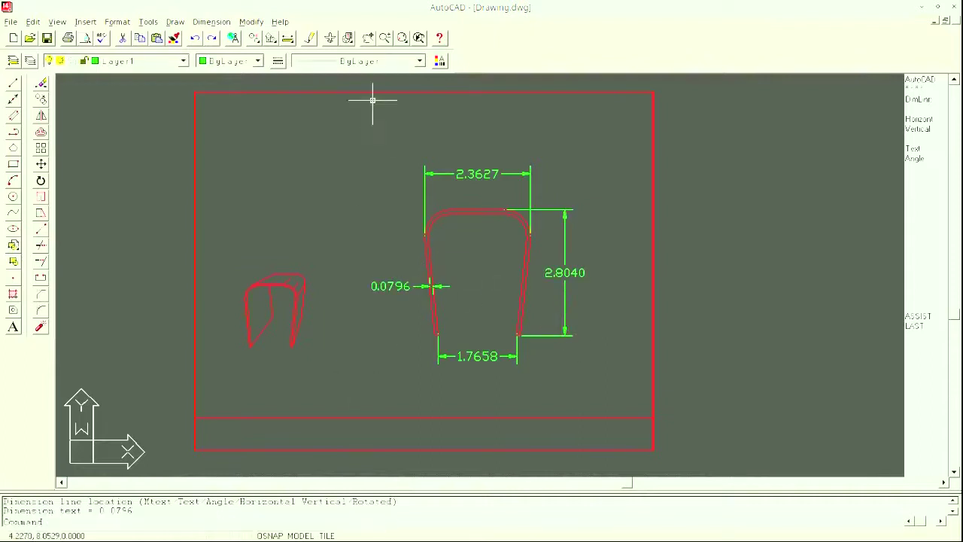
left_click(402, 38)
left_click(57, 21)
mouse_move(111, 90)
left_click(185, 78)
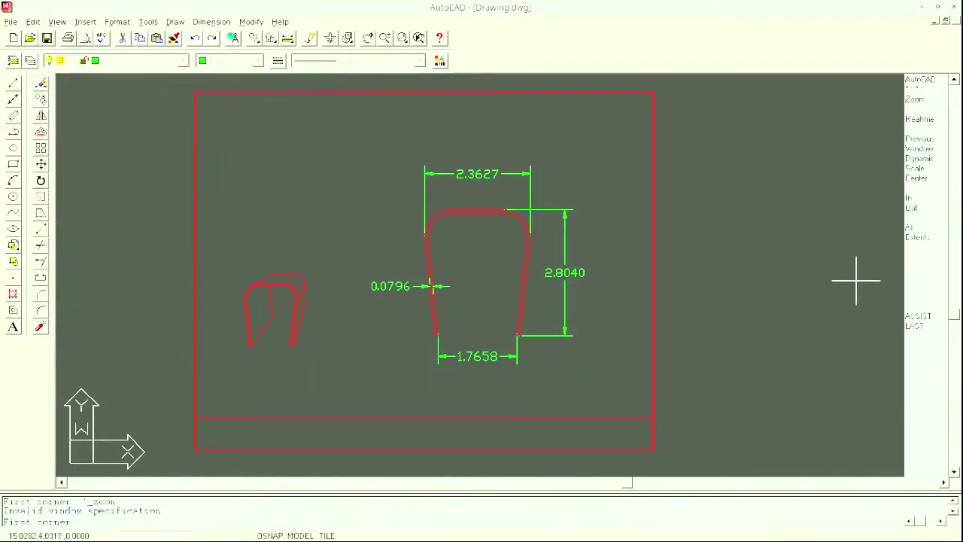
key("Escape")
left_click(419, 38)
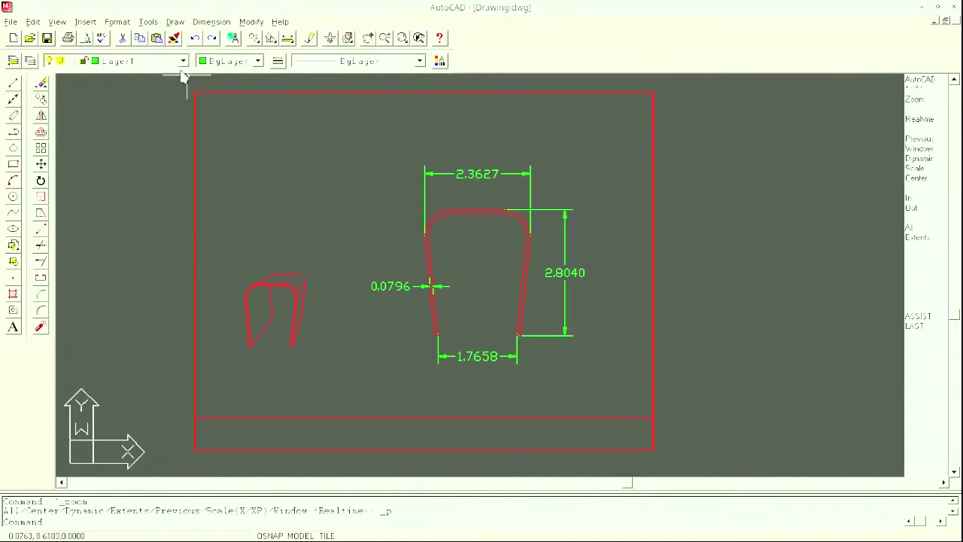
left_click(280, 21)
mouse_move(252, 21)
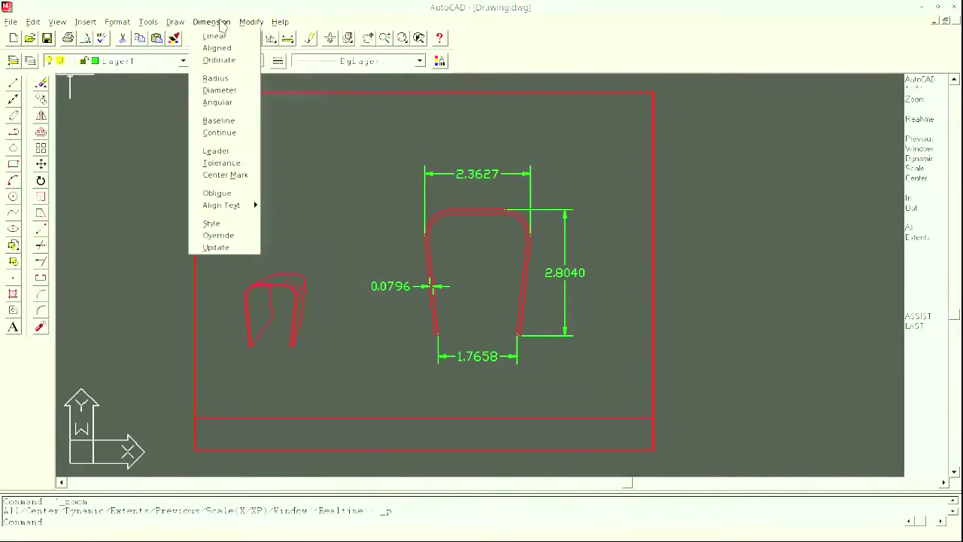
left_click(219, 22)
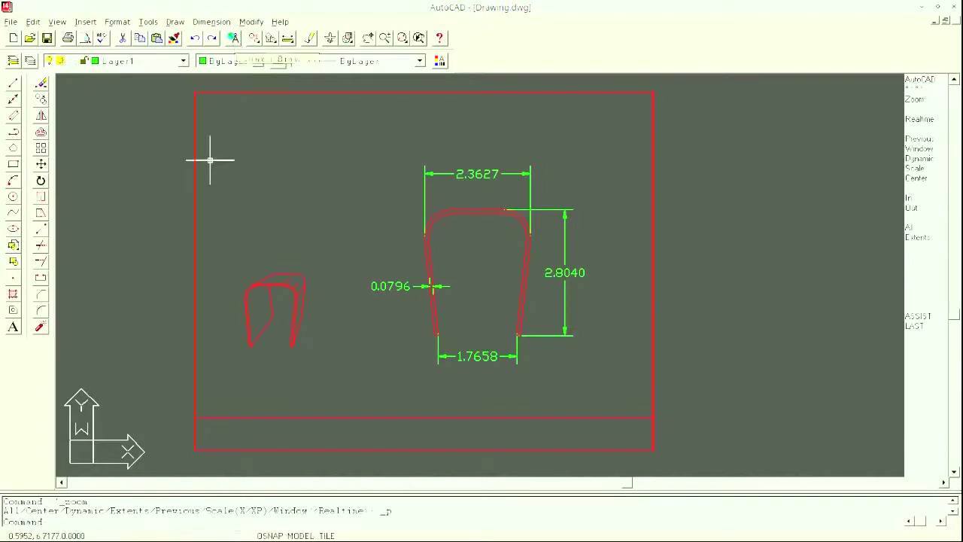
- Try to place multiline text in the base strip of the border frame
left_click(14, 327)
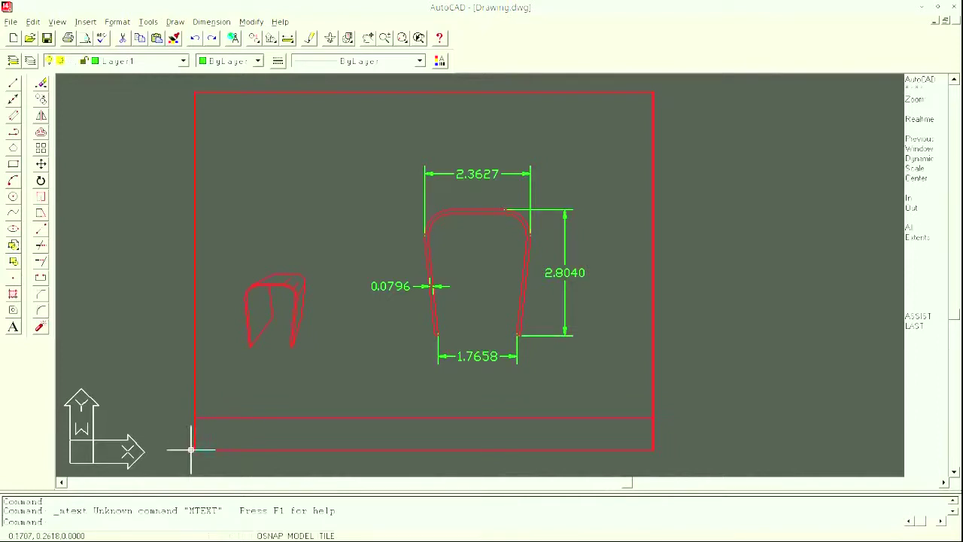
left_click(230, 433)
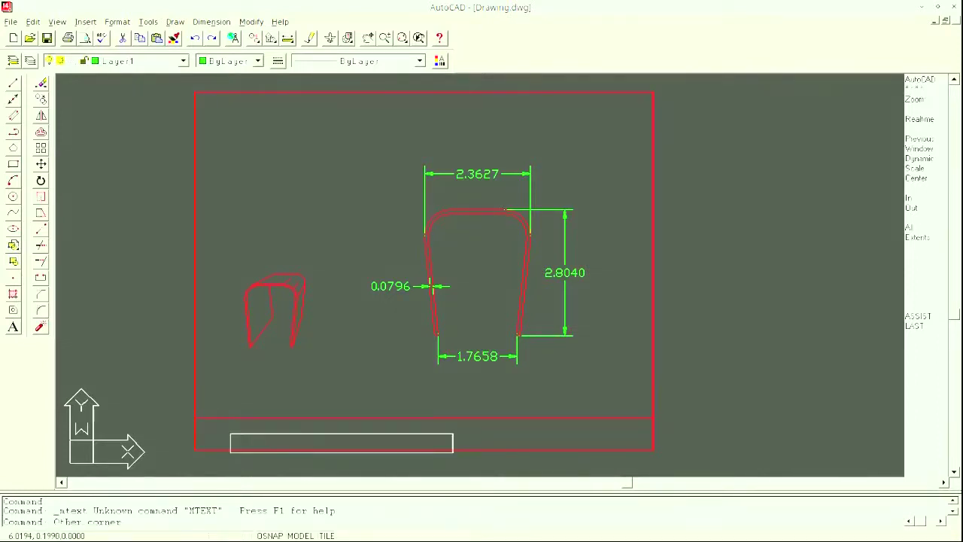
left_click(468, 423)
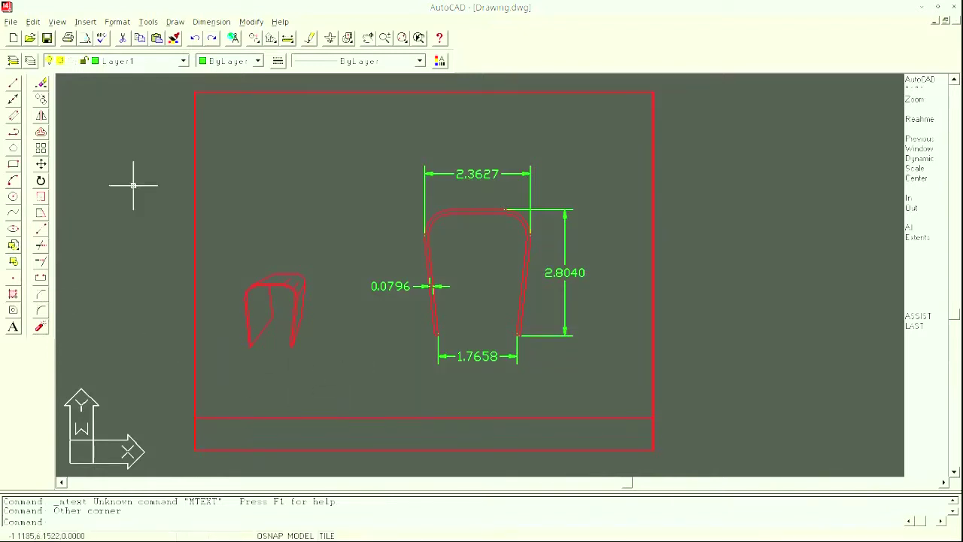
- Start saving the drawing under a new name and browse to the My Drawings folder inside Documents
left_click(17, 22)
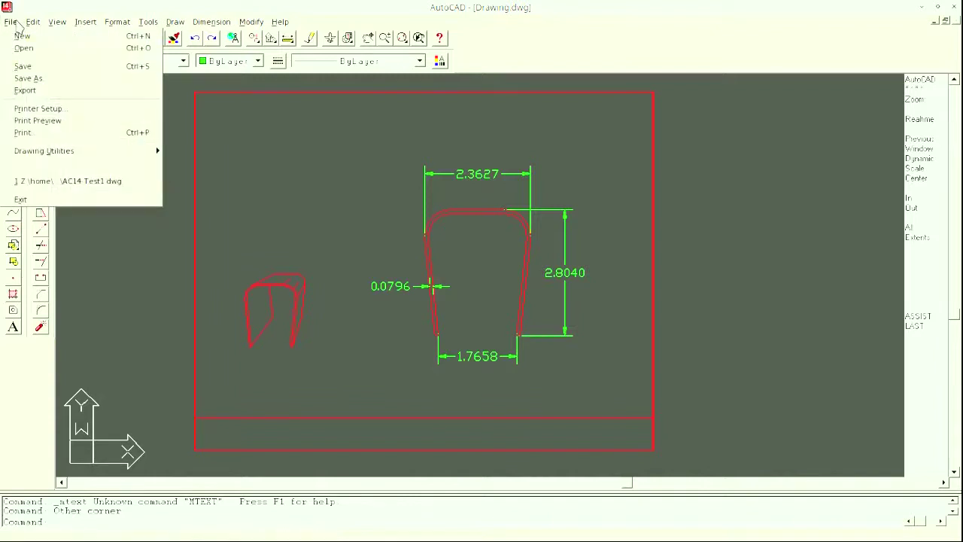
left_click(31, 80)
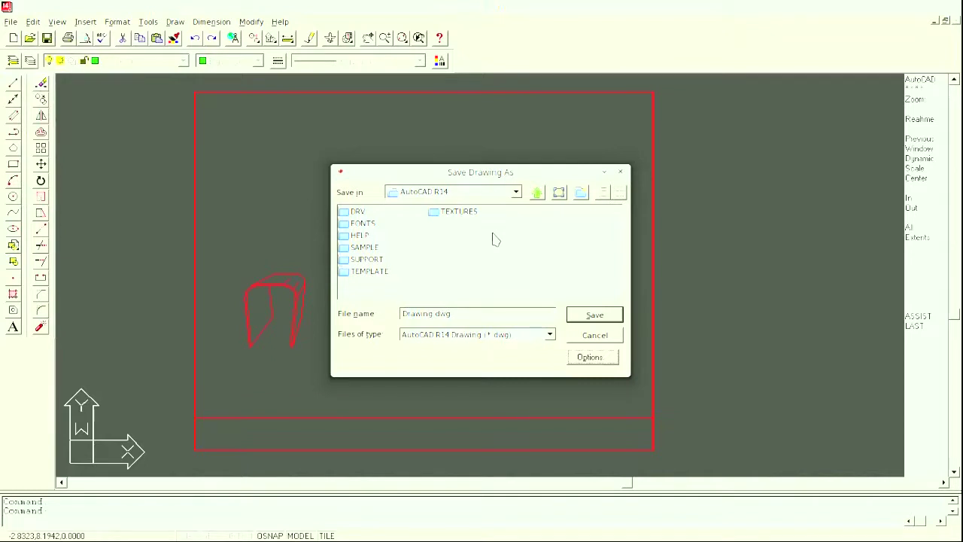
left_click(539, 193)
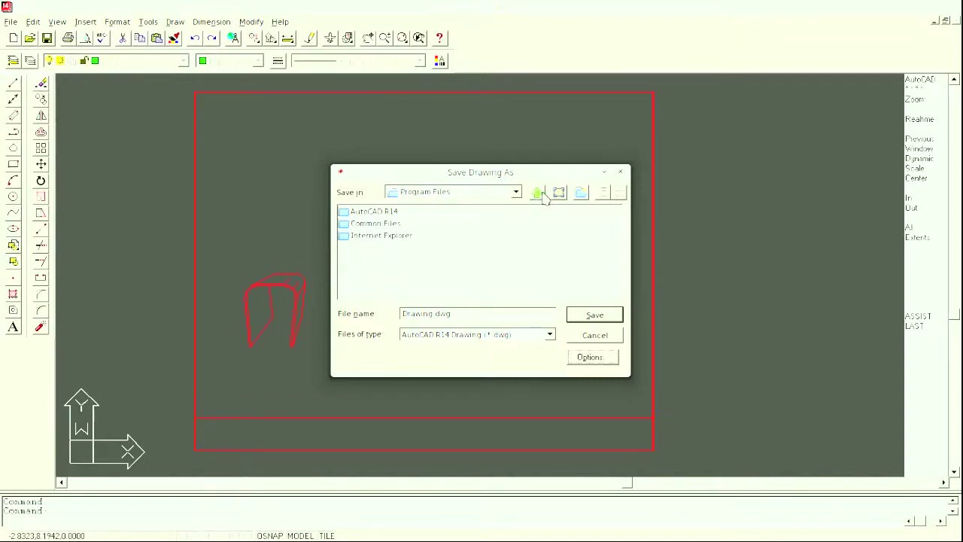
left_click(539, 193)
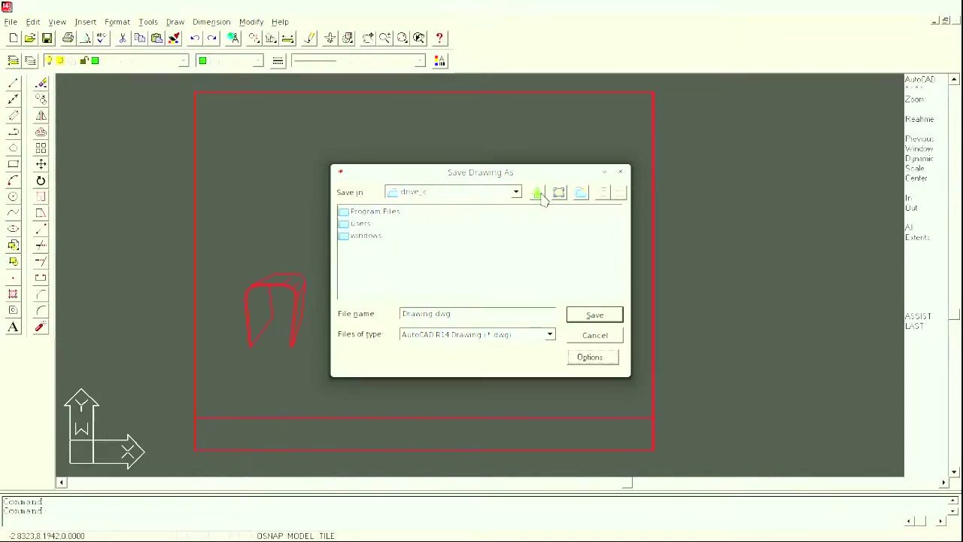
left_click(538, 193)
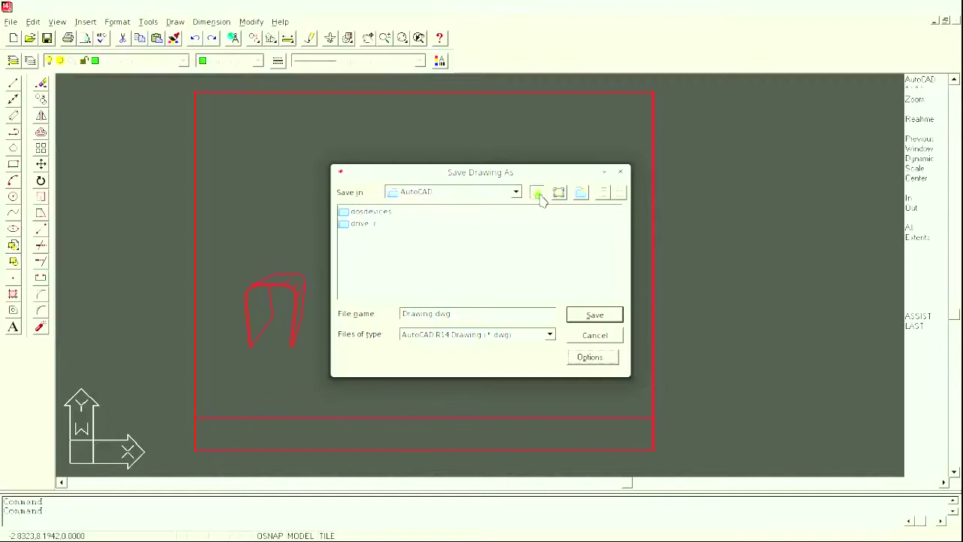
left_click(539, 193)
left_click(538, 194)
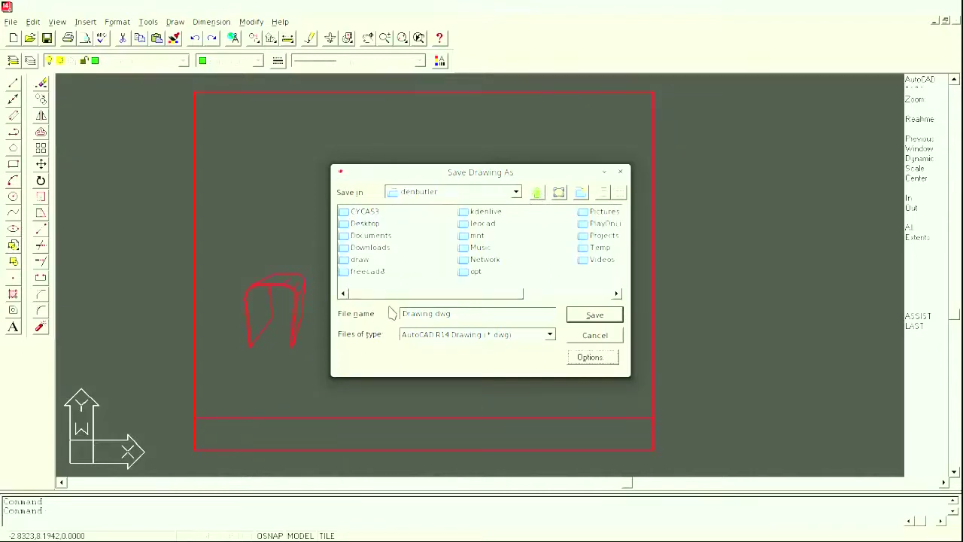
left_click(538, 193)
double_click(370, 213)
double_click(381, 237)
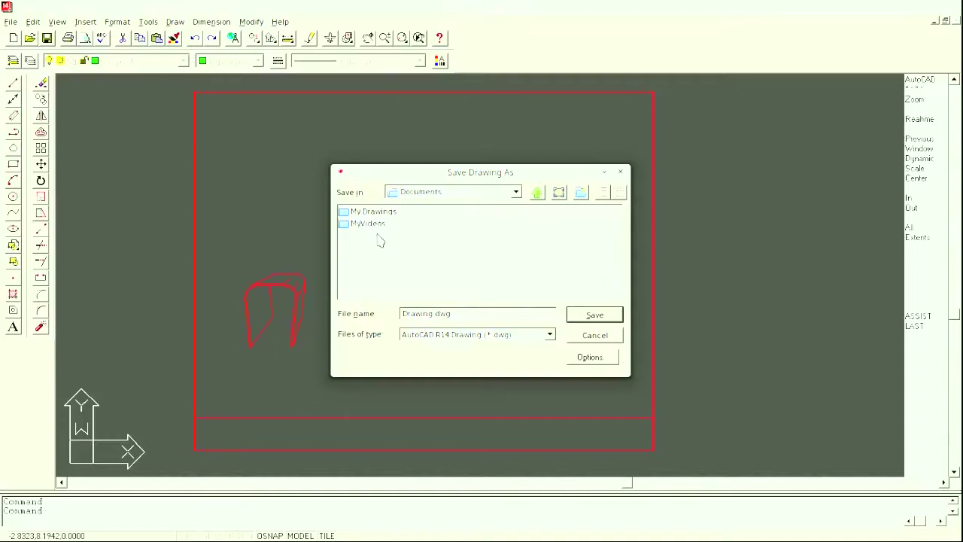
double_click(375, 212)
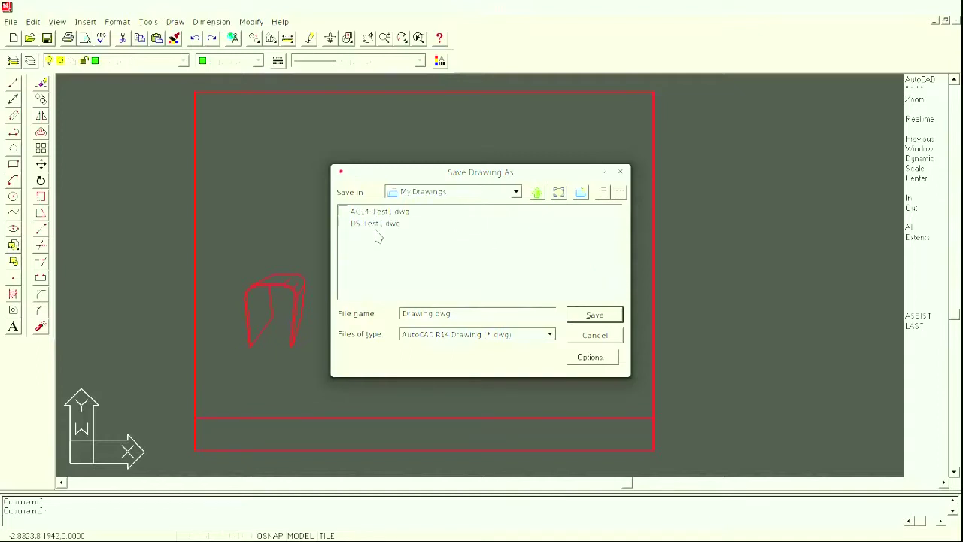
- Save the drawing as AC14-Test2.dwg
left_click(376, 212)
left_click(443, 313)
key("BackSpace")
type("2")
key("Return")
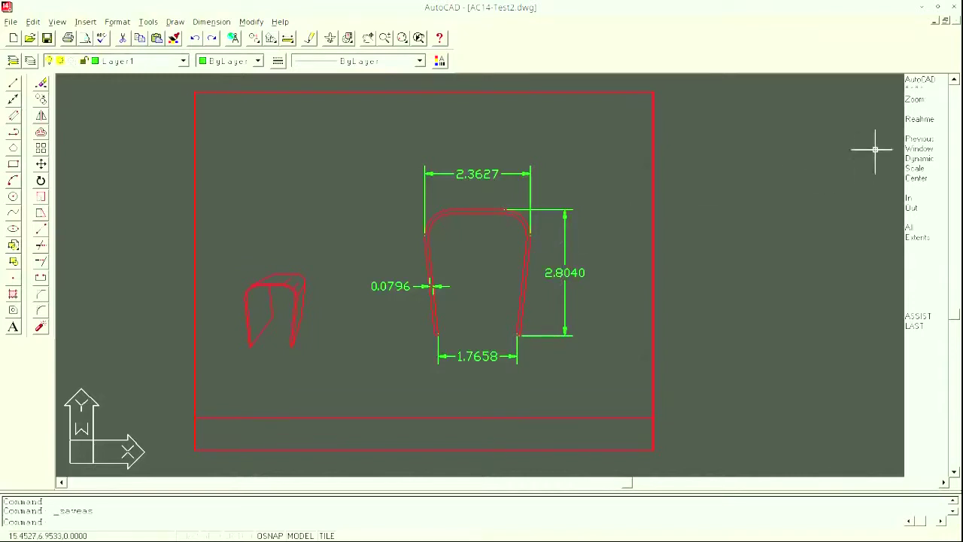
left_click(33, 22)
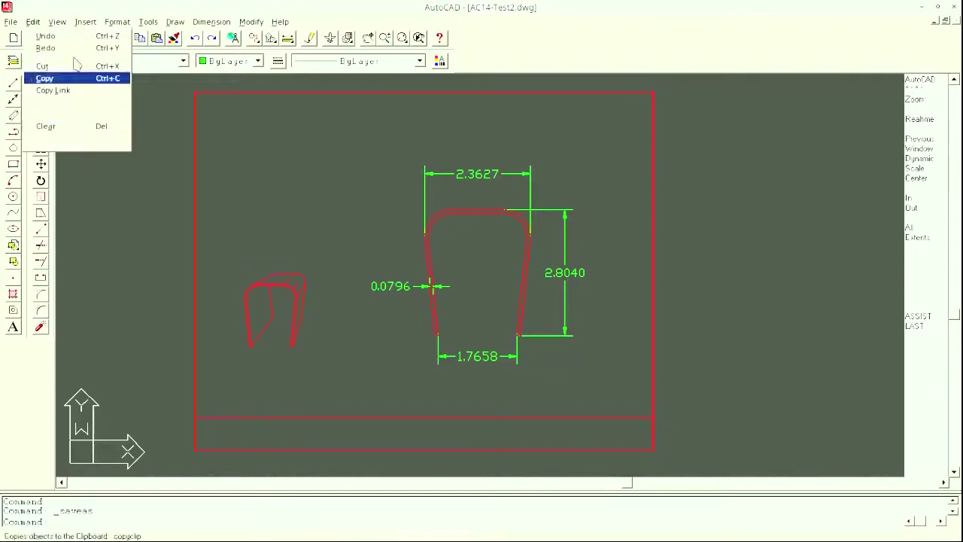
mouse_move(85, 23)
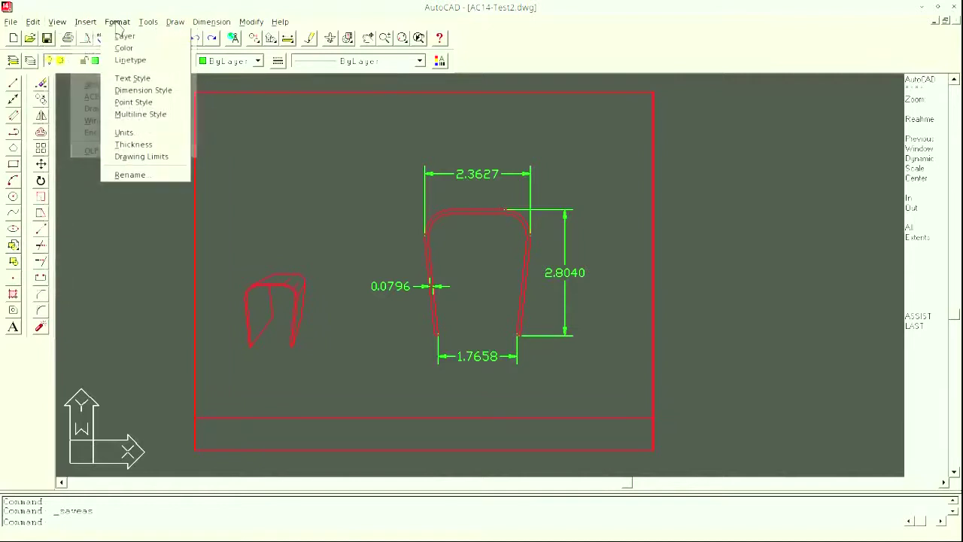
mouse_move(160, 25)
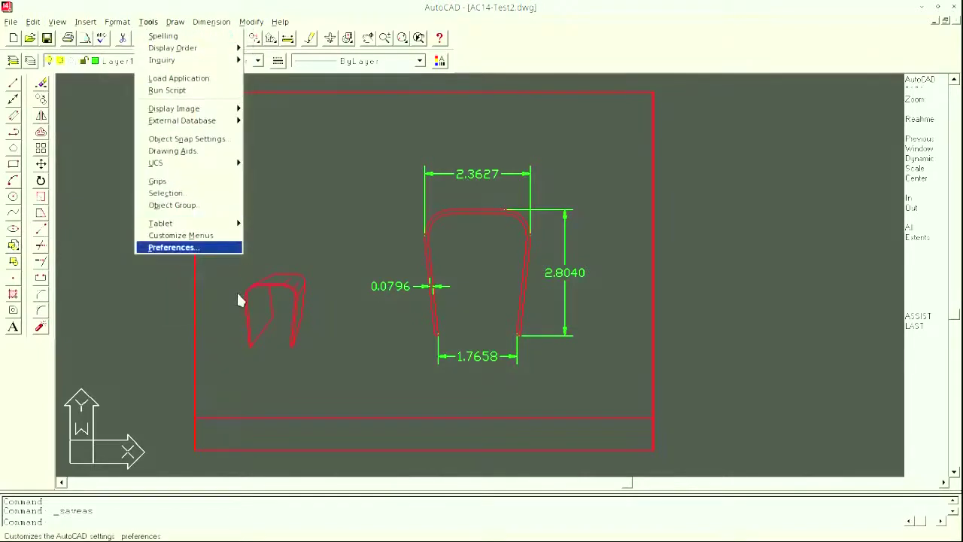
- Open the program preferences and review the Profiles, Printer, Pointer and Display settings
left_click(207, 247)
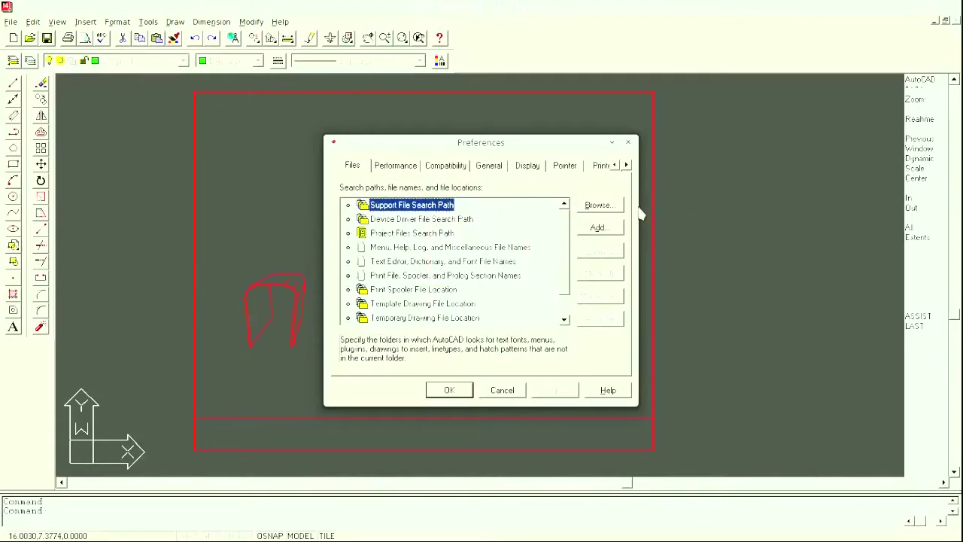
left_click(626, 165)
left_click(626, 164)
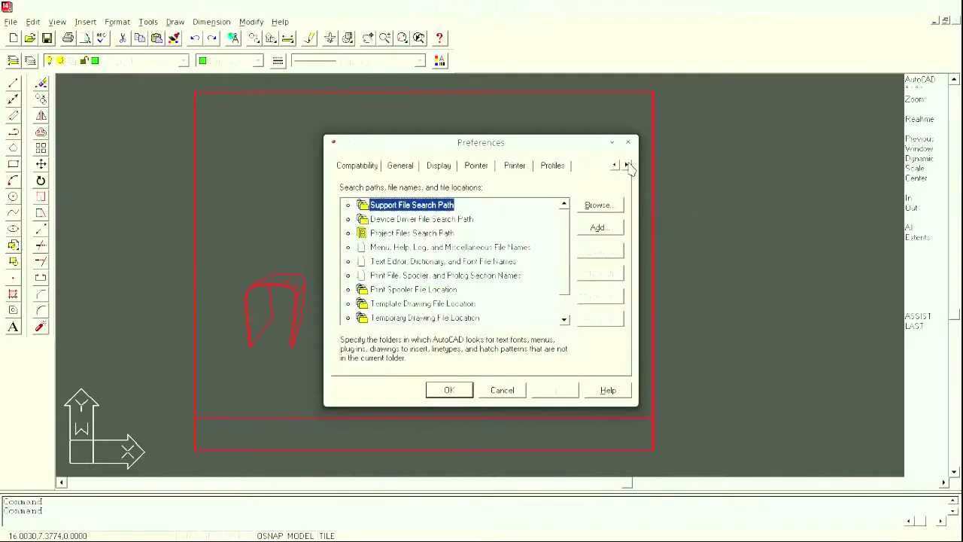
left_click(558, 166)
left_click(513, 166)
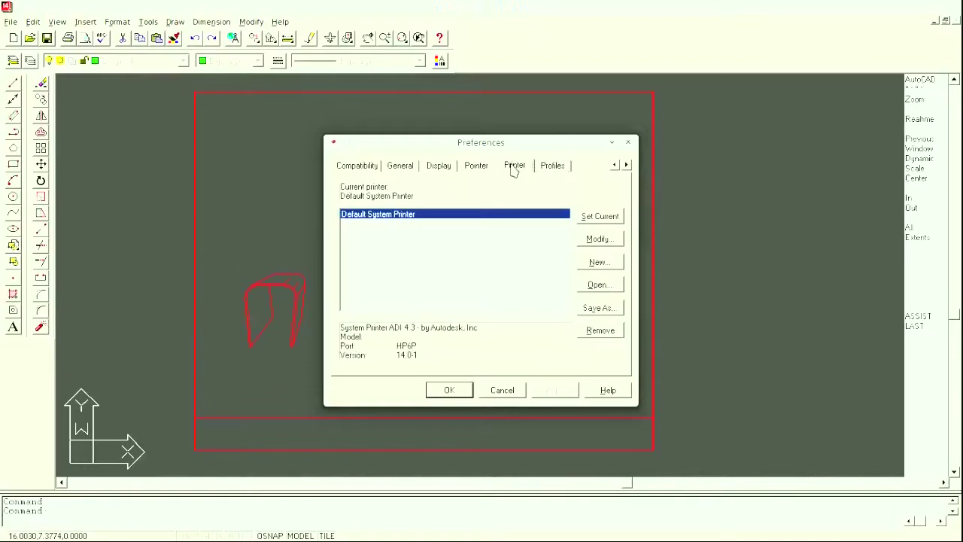
left_click(614, 165)
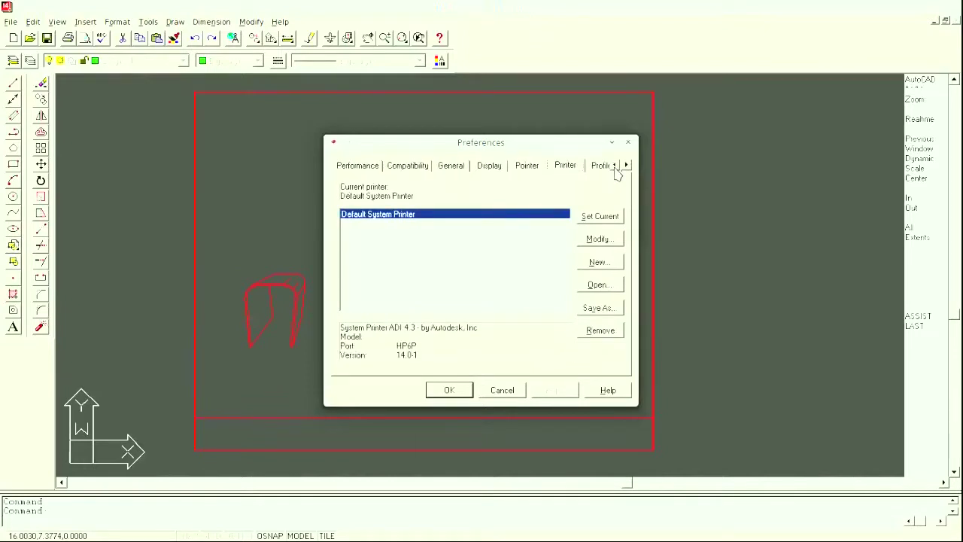
left_click(527, 167)
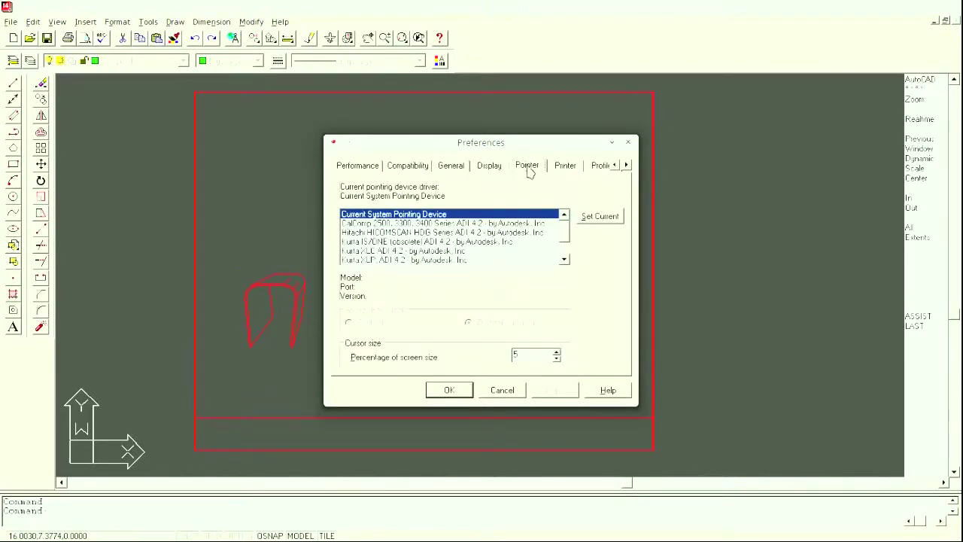
left_click(615, 165)
left_click(536, 167)
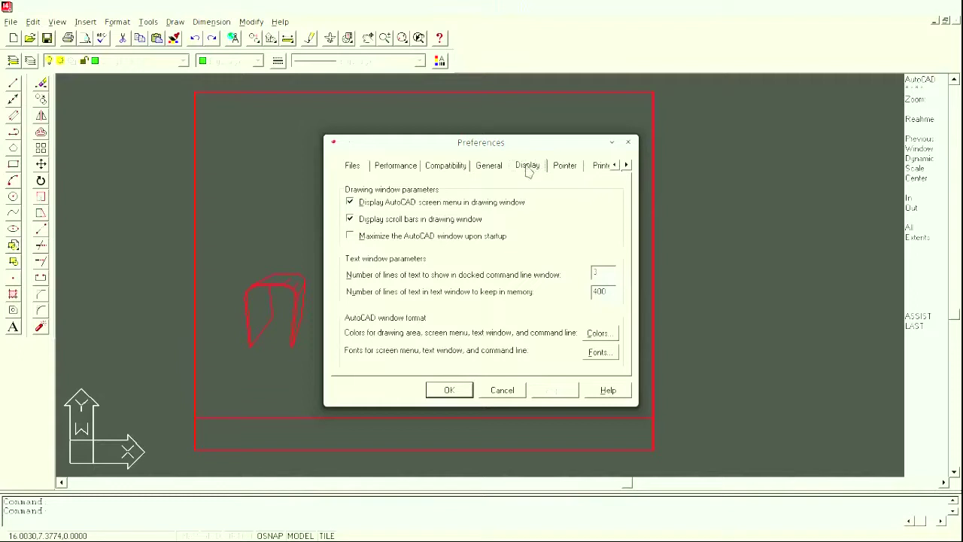
- Review the General, Compatibility, Performance and Files preferences, and close the dialog without applying changes
left_click(490, 167)
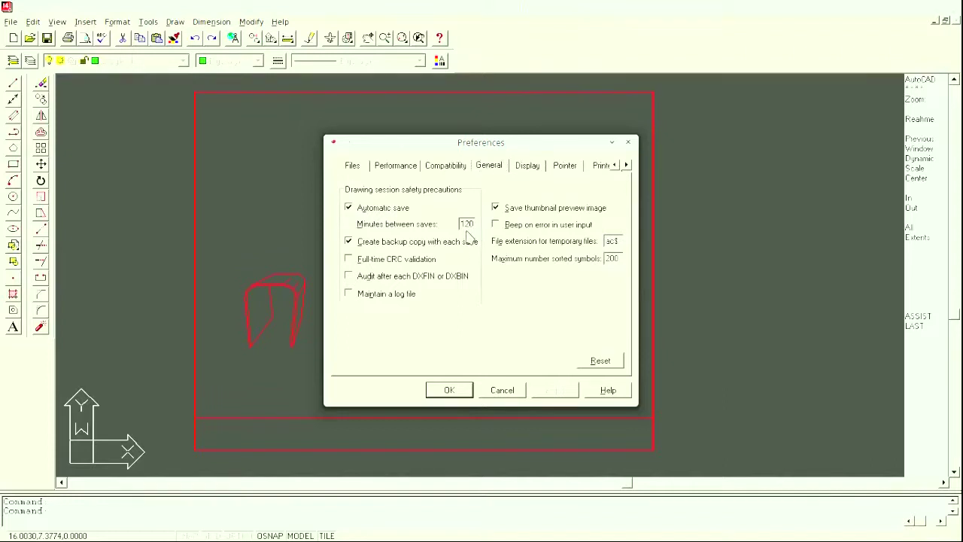
left_click(448, 166)
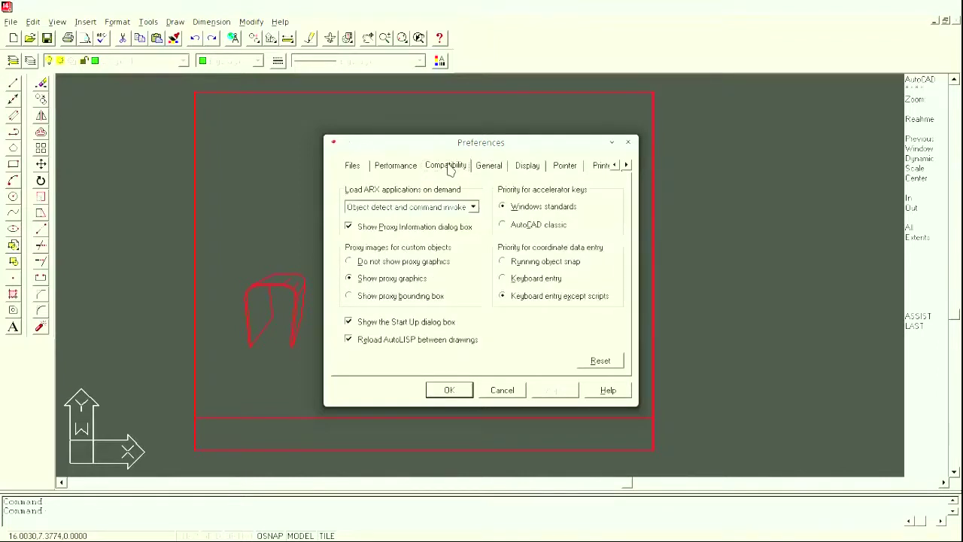
left_click(397, 170)
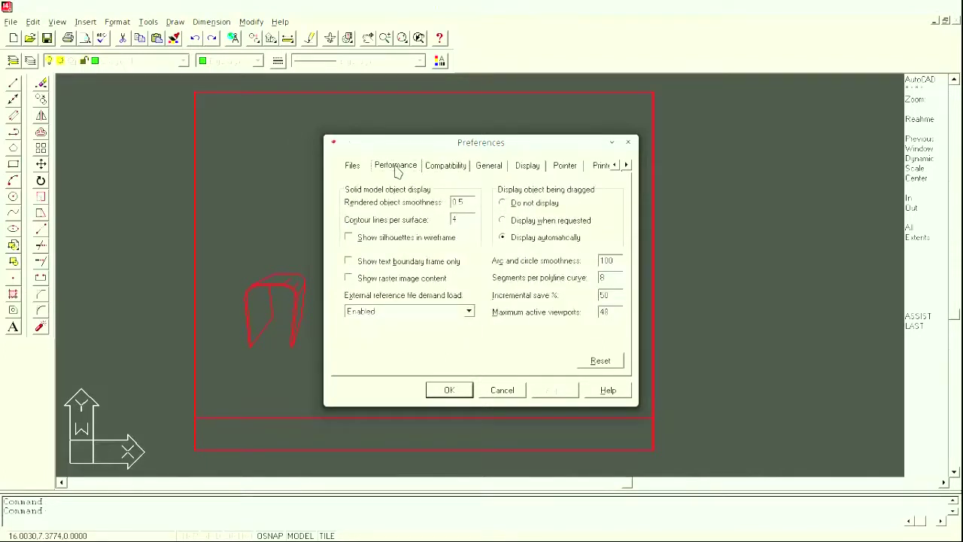
left_click(355, 168)
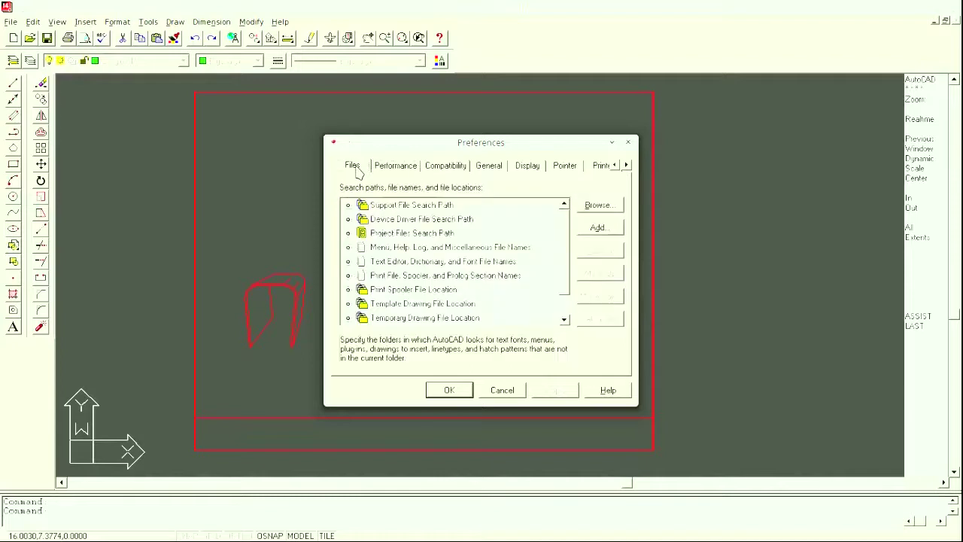
left_click_drag(568, 269, 564, 243)
left_click(502, 391)
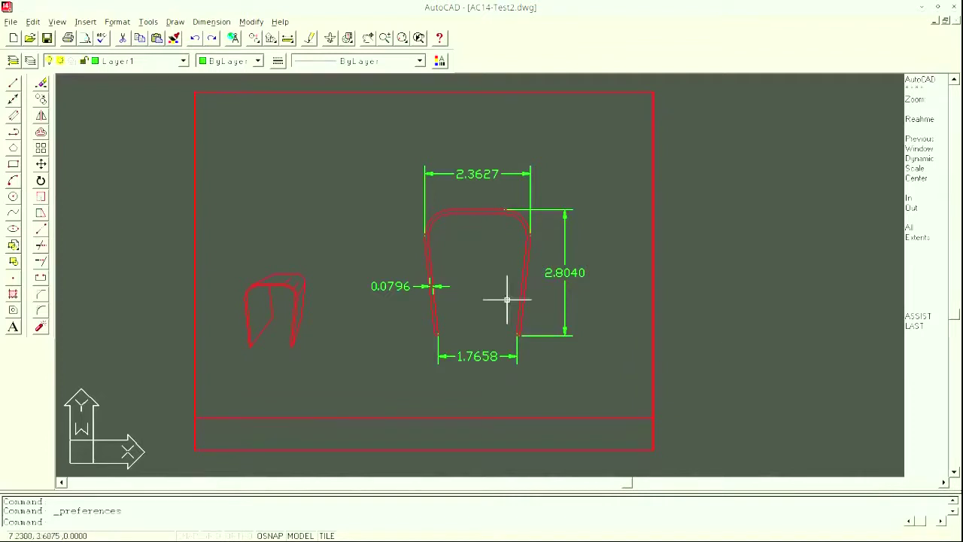
left_click(175, 22)
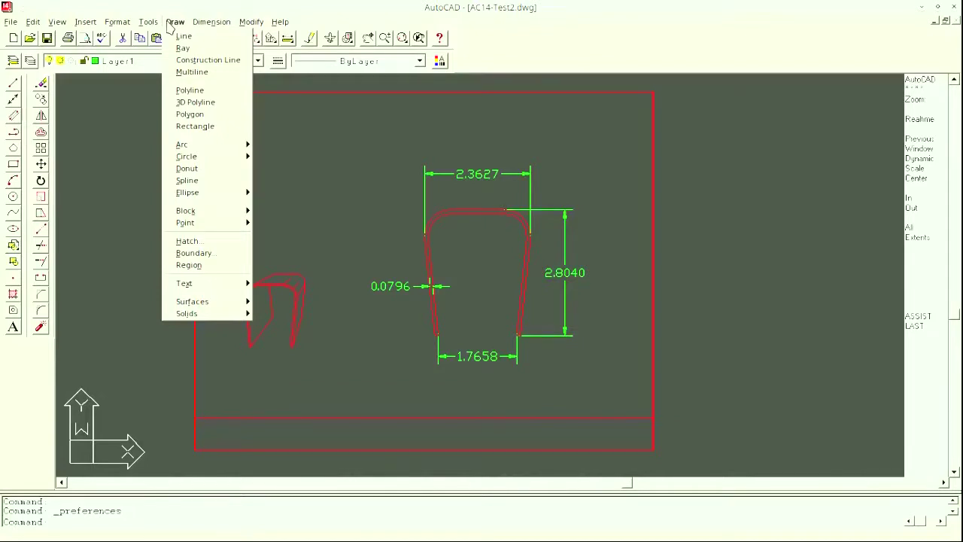
mouse_move(233, 301)
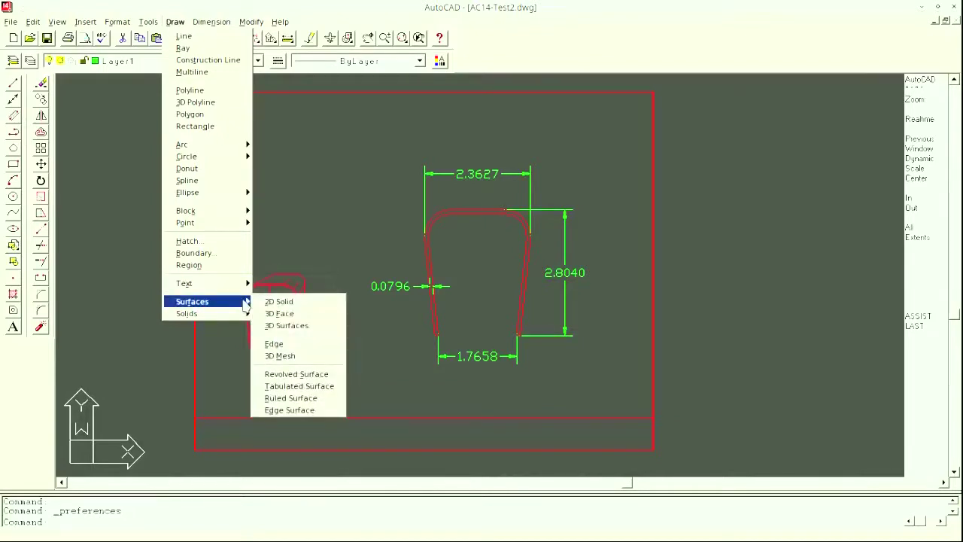
left_click(310, 304)
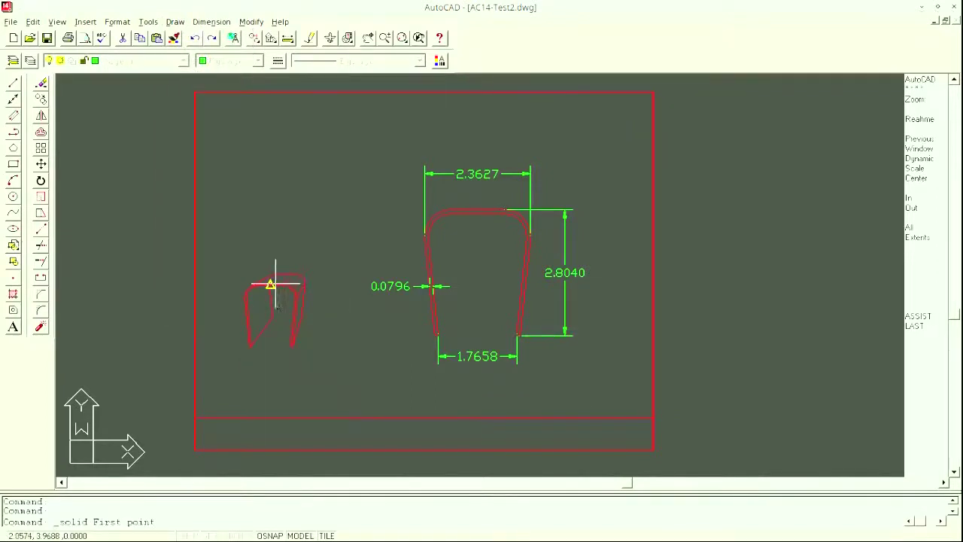
left_click(247, 322)
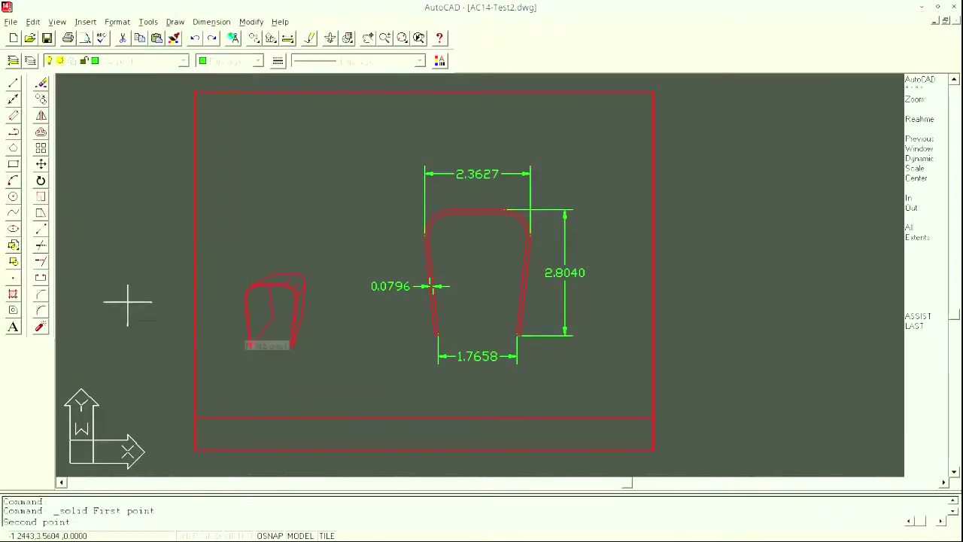
left_click(13, 83)
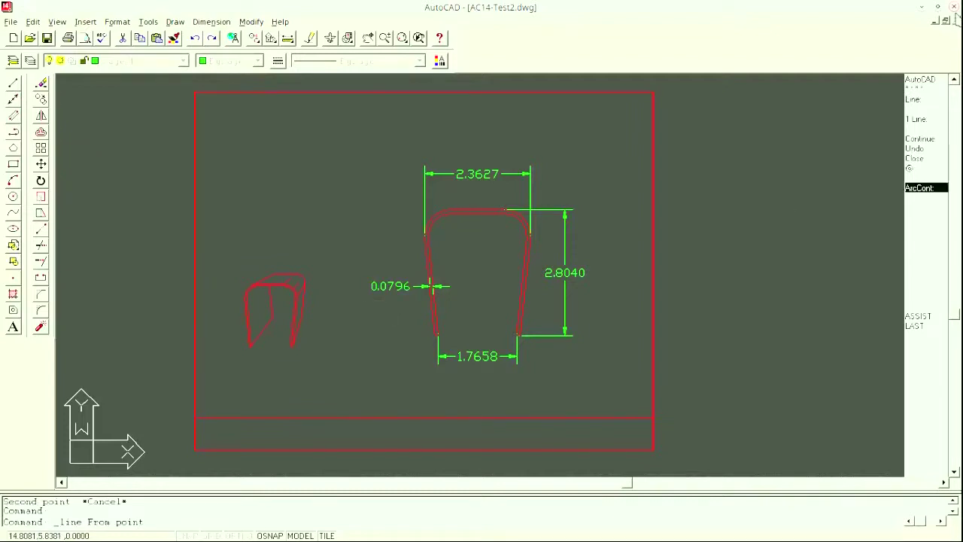
- Show the About AutoCAD information to check the release and copyright details
left_click(283, 24)
left_click(330, 107)
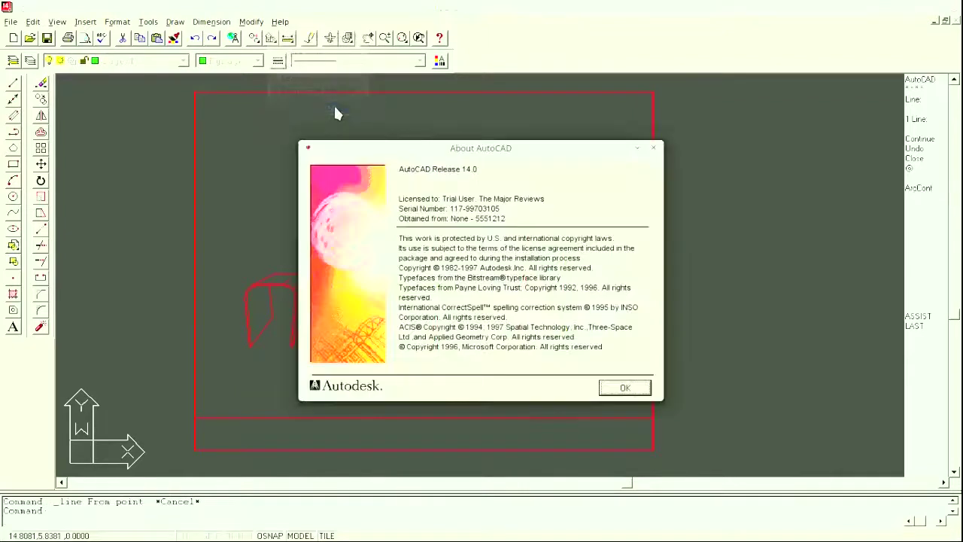